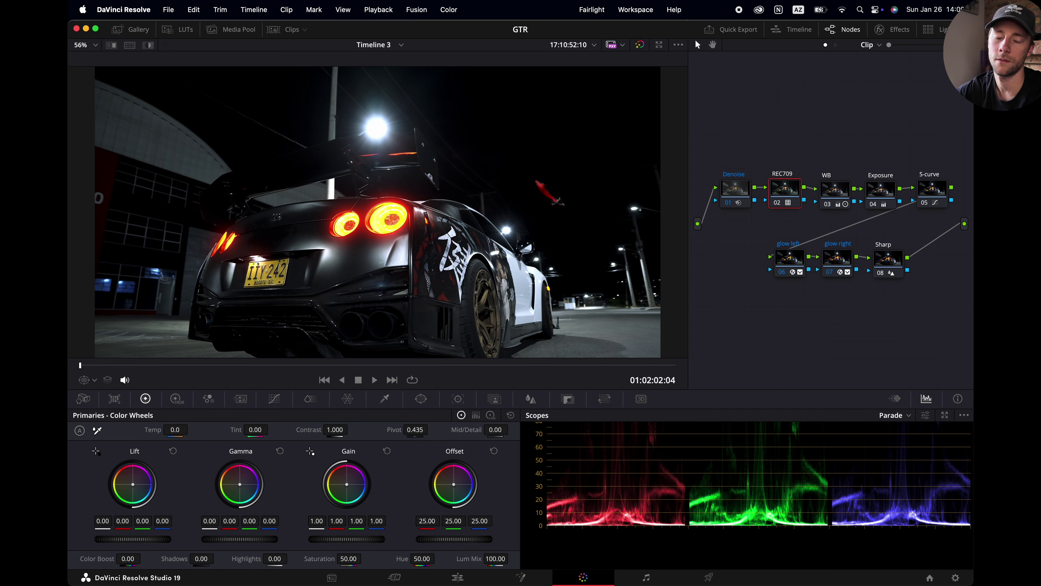
# Disable every node in the graph and clear the REC709 node's existing grade.
pyautogui.moveTo(694, 117); pyautogui.dragTo(962, 324)
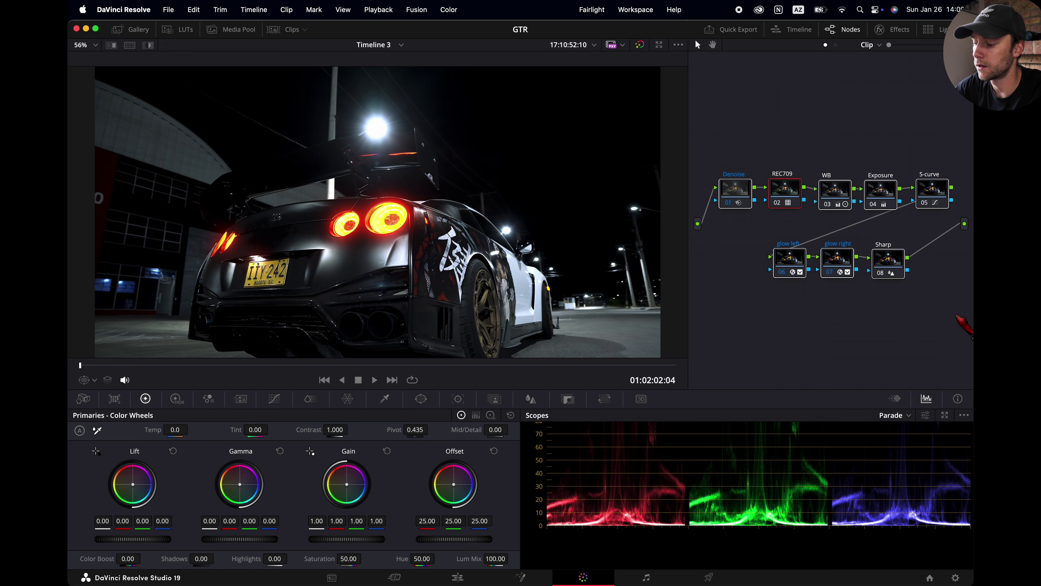
pyautogui.press('super+d')
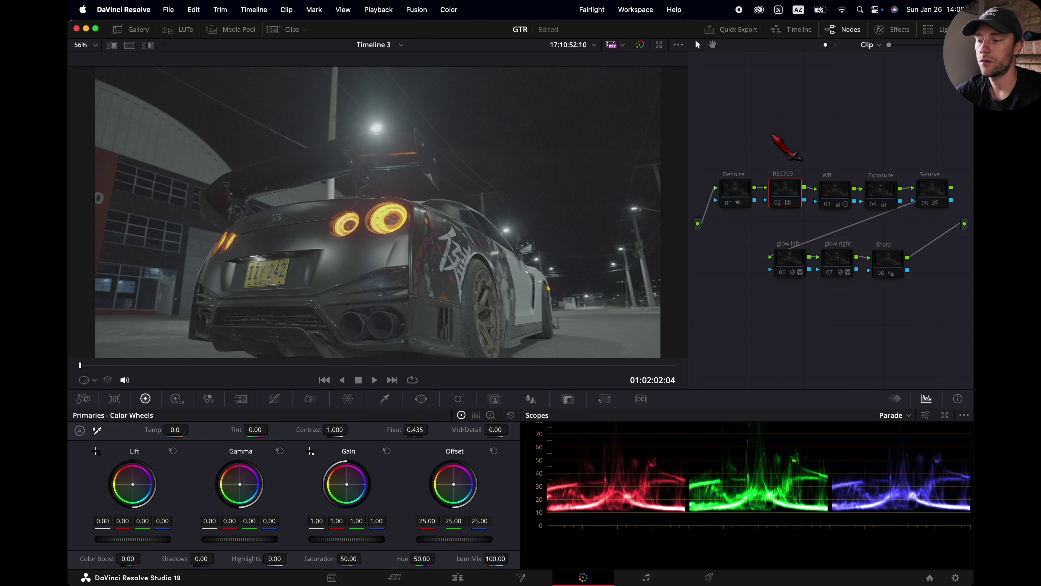
pyautogui.rightClick(786, 189)
pyautogui.click(793, 200)
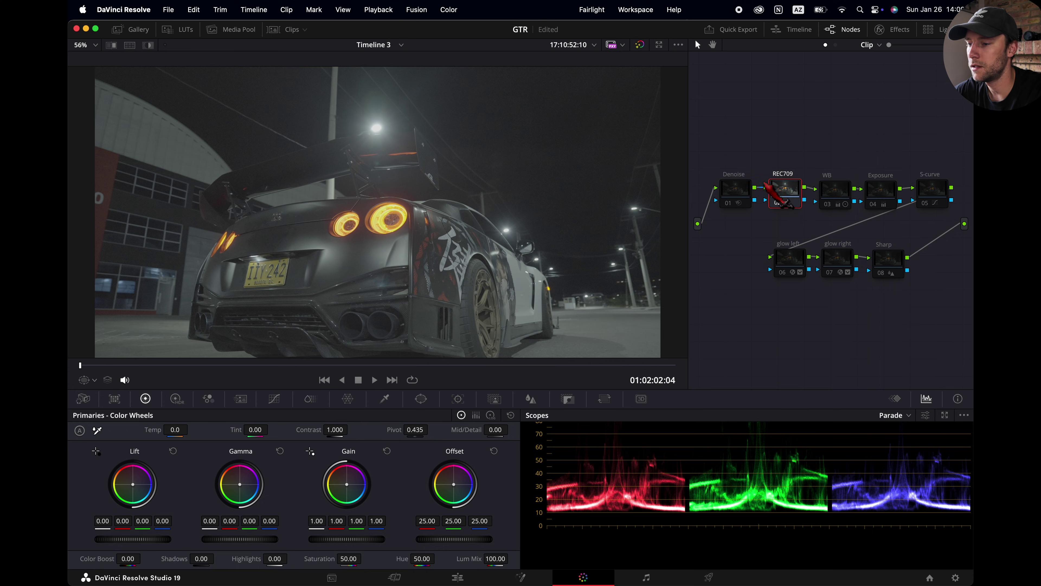
# Give the REC709 node a conversion LUT, settling on Canon Log to Rec709.
pyautogui.rightClick(783, 194)
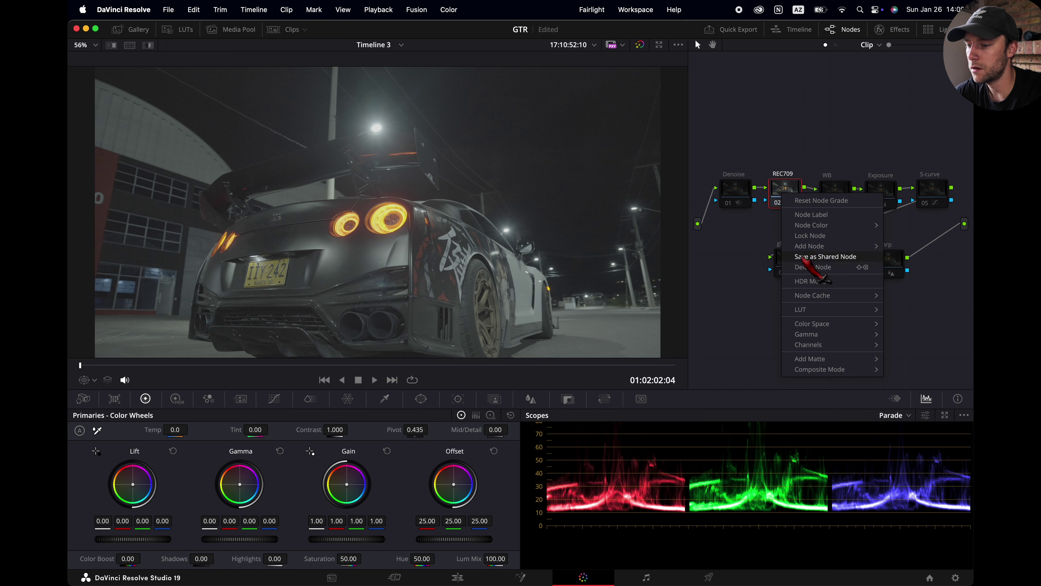
pyautogui.moveTo(810, 309)
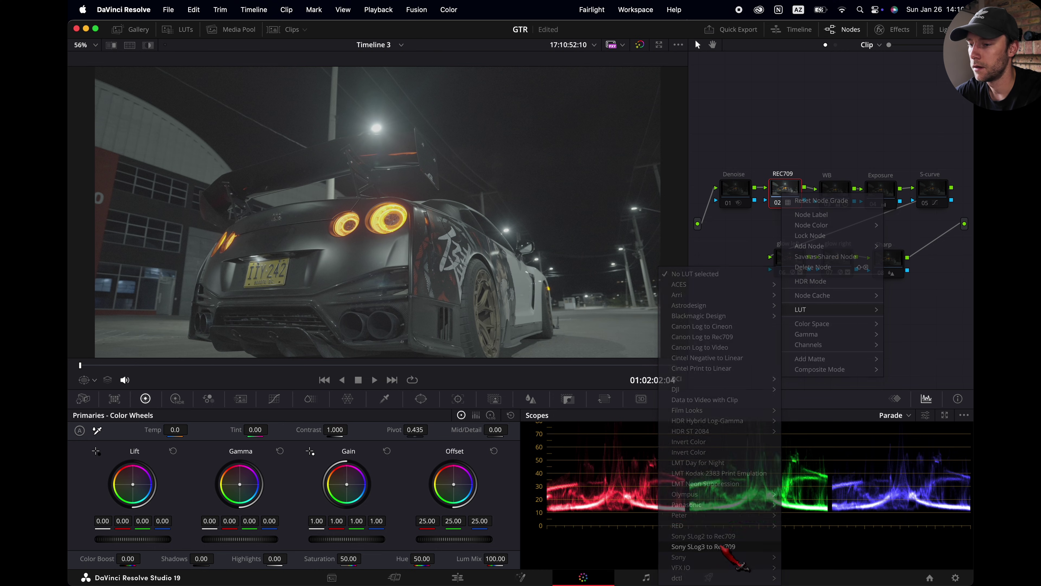
pyautogui.click(709, 547)
pyautogui.rightClick(787, 187)
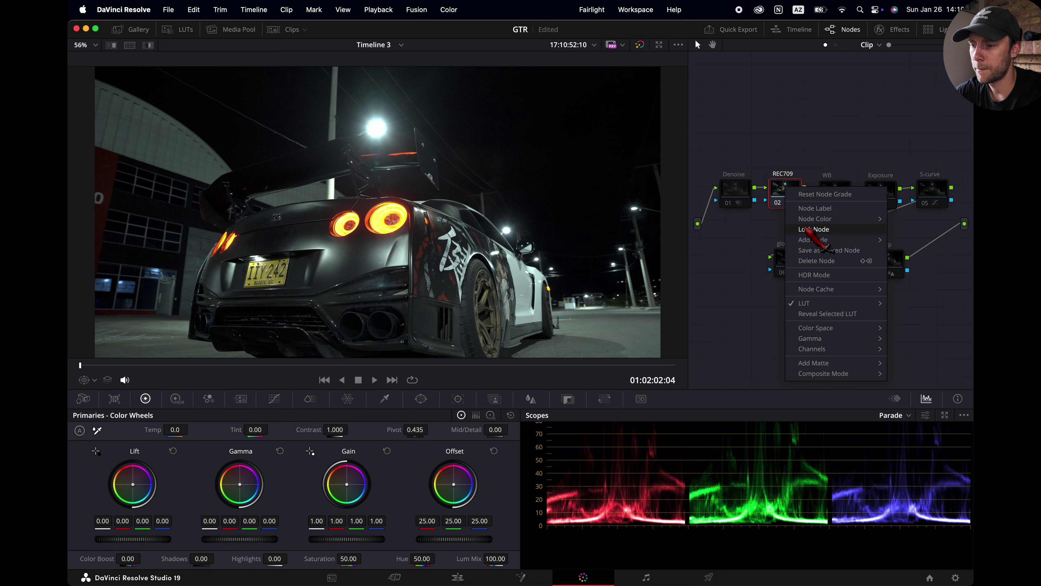
pyautogui.moveTo(820, 303)
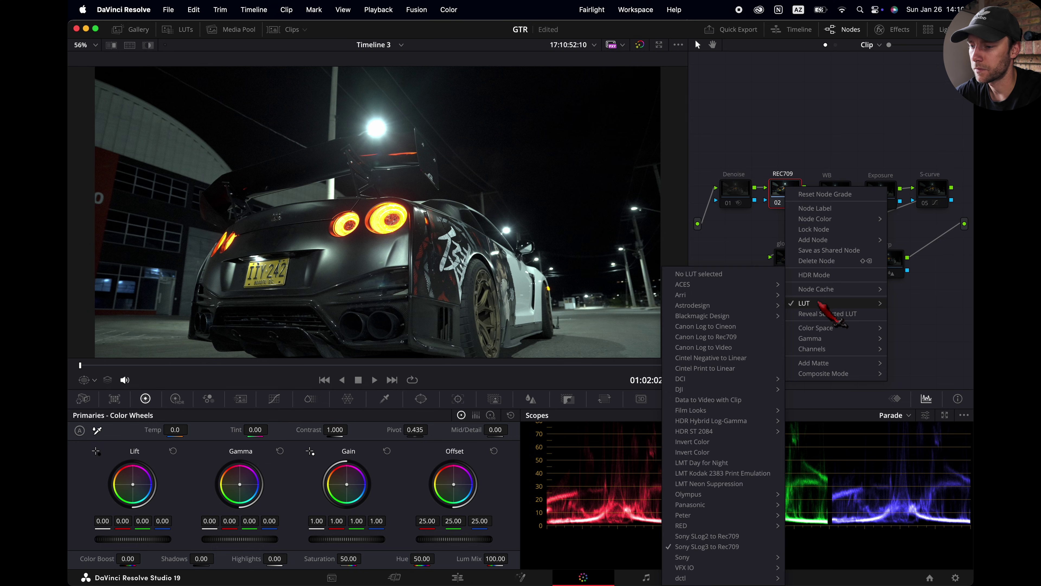
pyautogui.moveTo(763, 307)
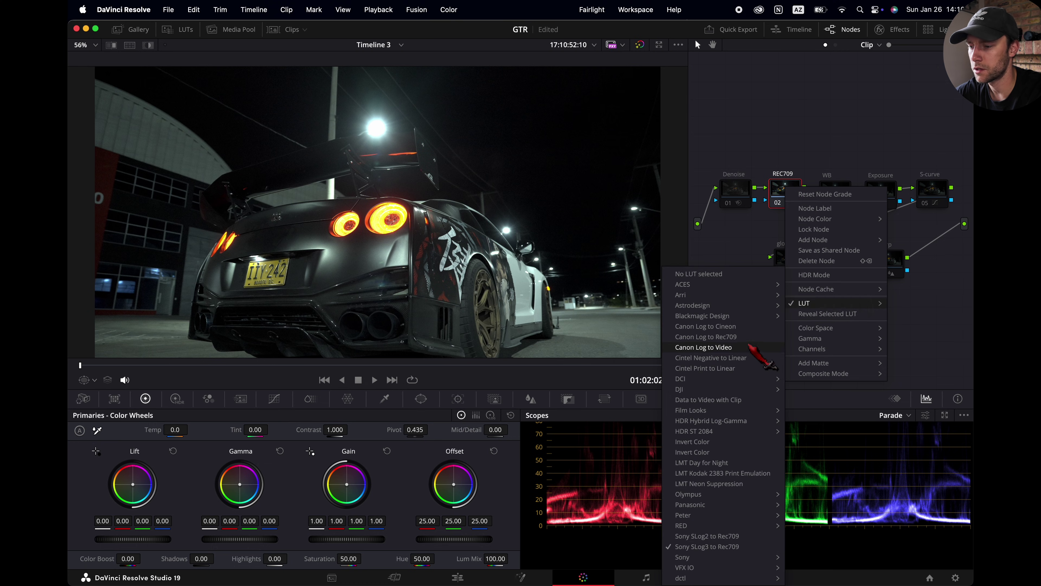
pyautogui.click(727, 337)
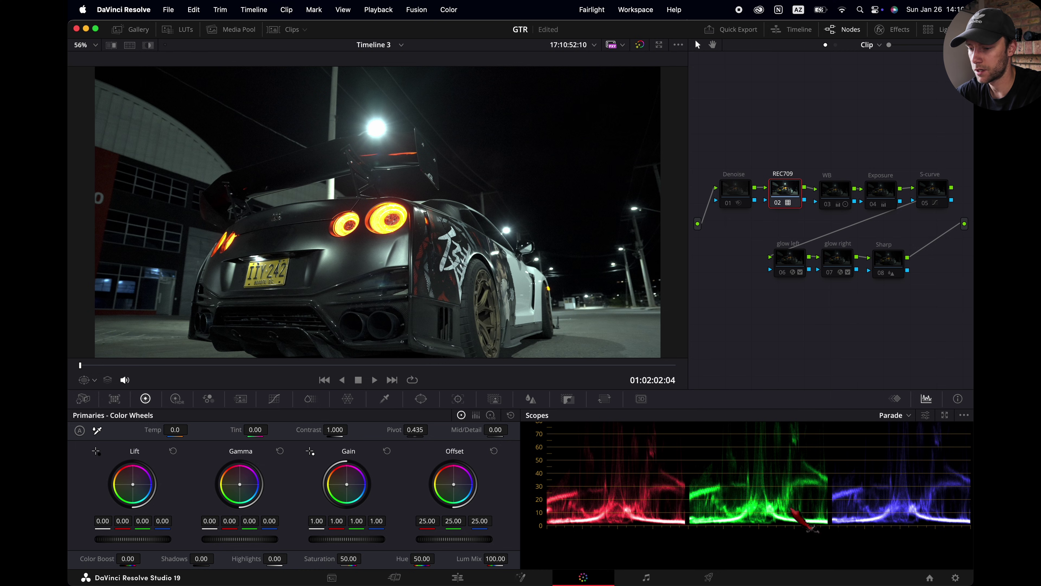
pyautogui.scroll(3, 629, 426)
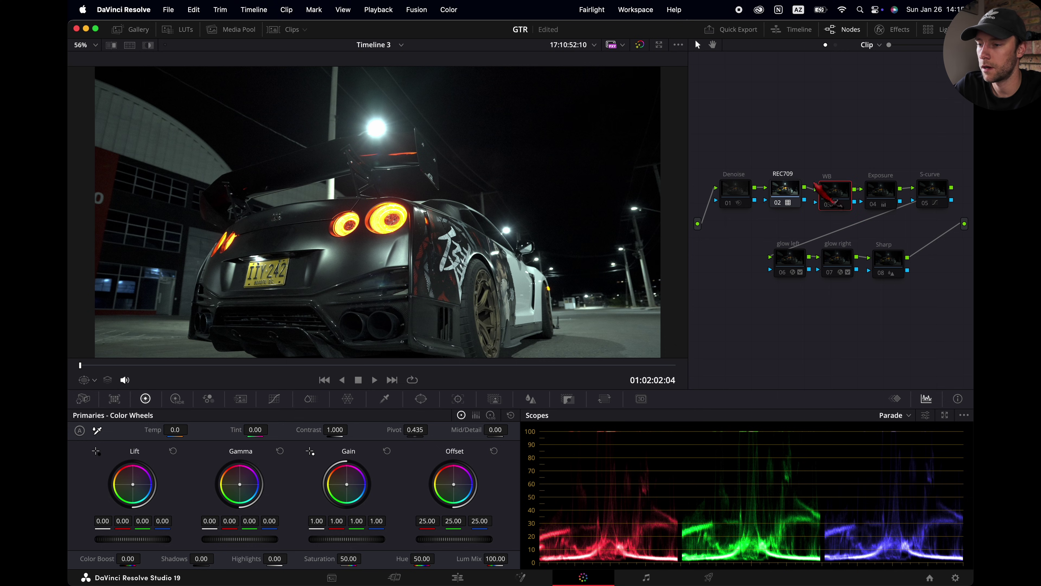
# Reset the WB node's grade and scrub its Tint value to 41.00.
pyautogui.rightClick(836, 191)
pyautogui.click(853, 197)
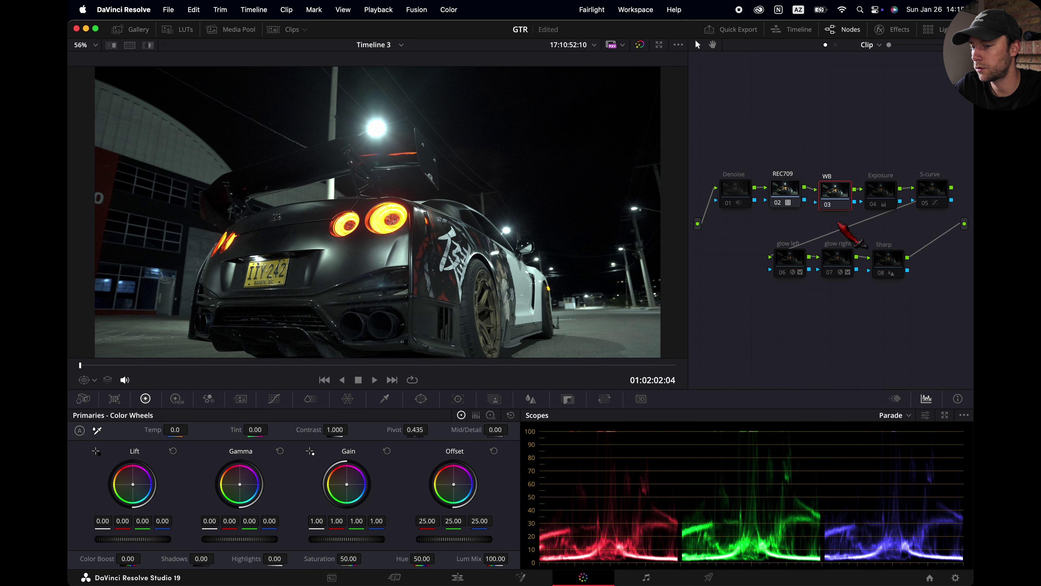
pyautogui.click(263, 433)
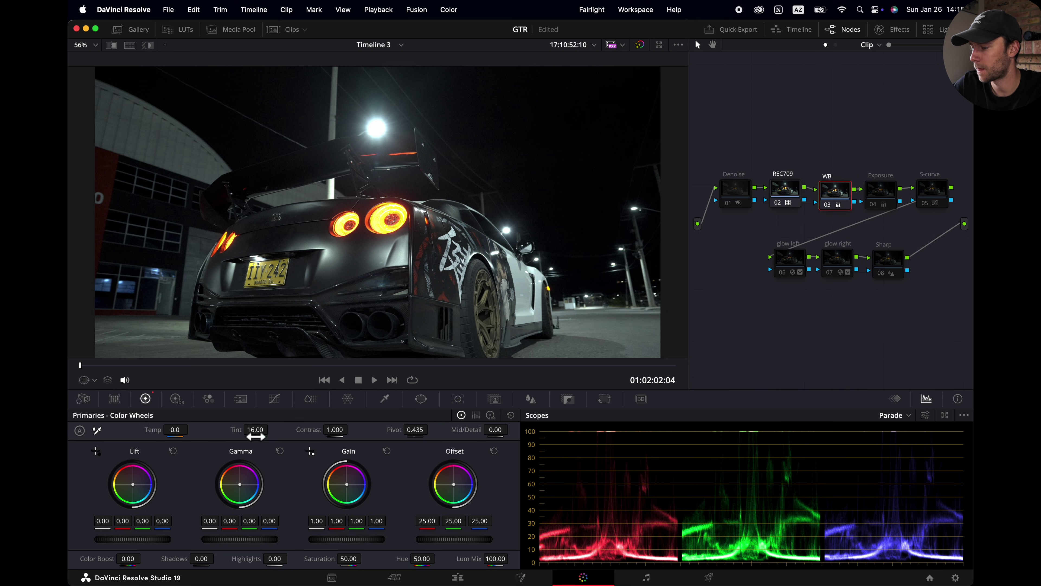
pyautogui.moveTo(248, 436); pyautogui.dragTo(248, 436)
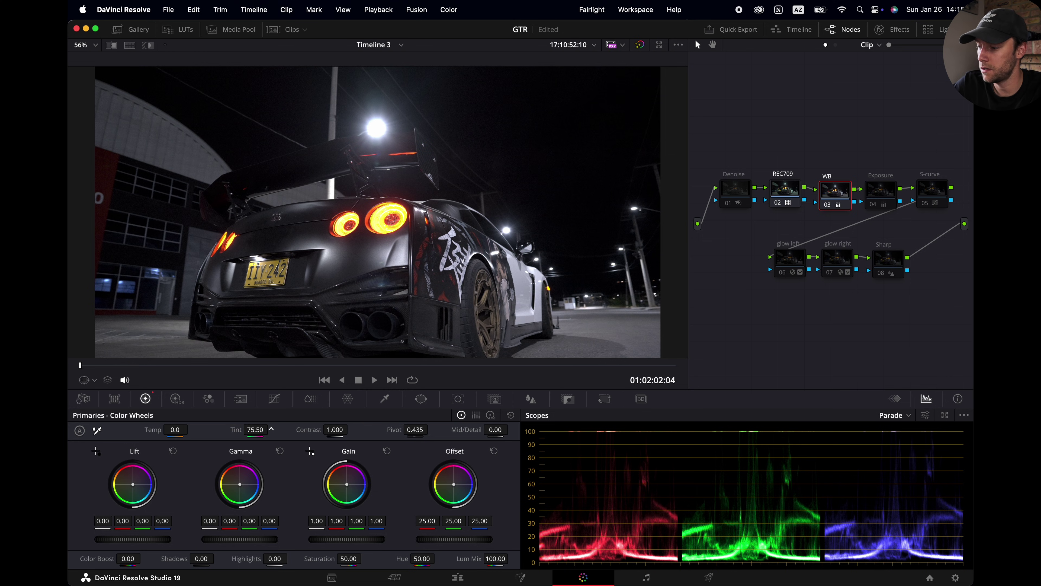
pyautogui.moveTo(247, 436); pyautogui.dragTo(247, 436)
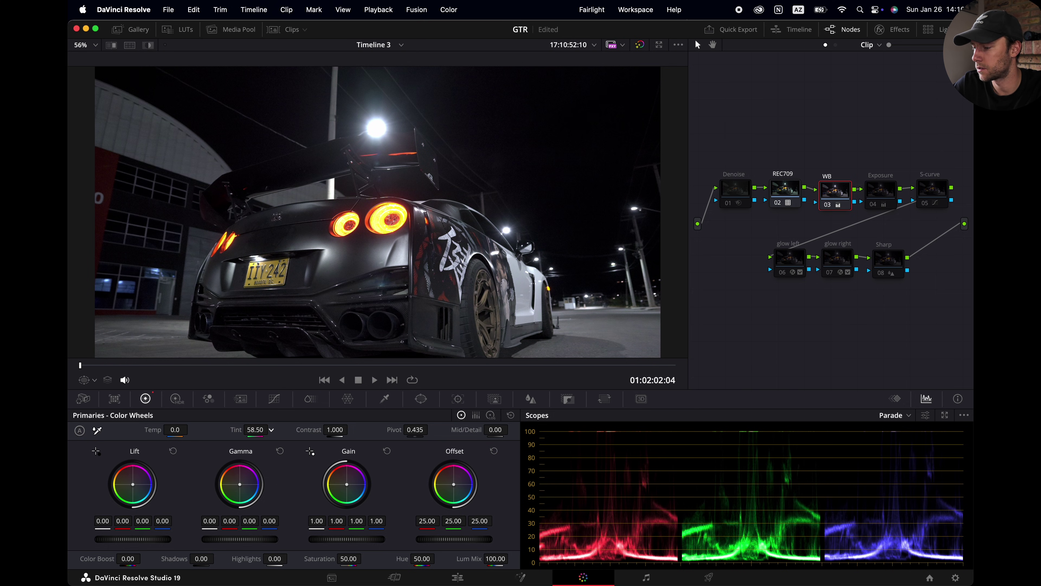
pyautogui.moveTo(255, 430)
pyautogui.mouseDown()
pyautogui.moveTo(238, 429)
pyautogui.moveTo(271, 430)
pyautogui.mouseUp()
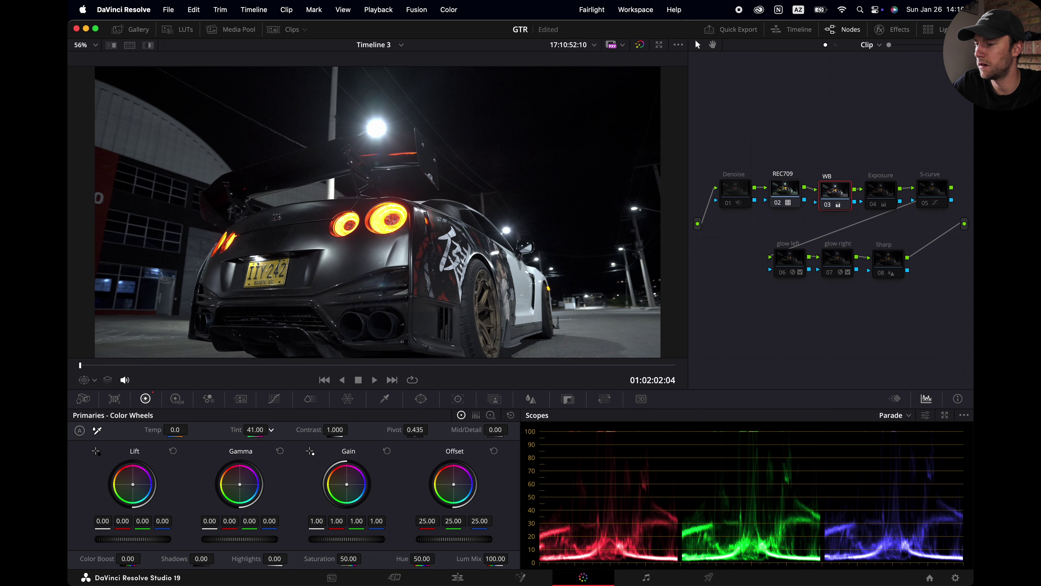
# Briefly play the clip, re-enable the WB node, and zoom the viewer to inspect the tint.
pyautogui.press('space')
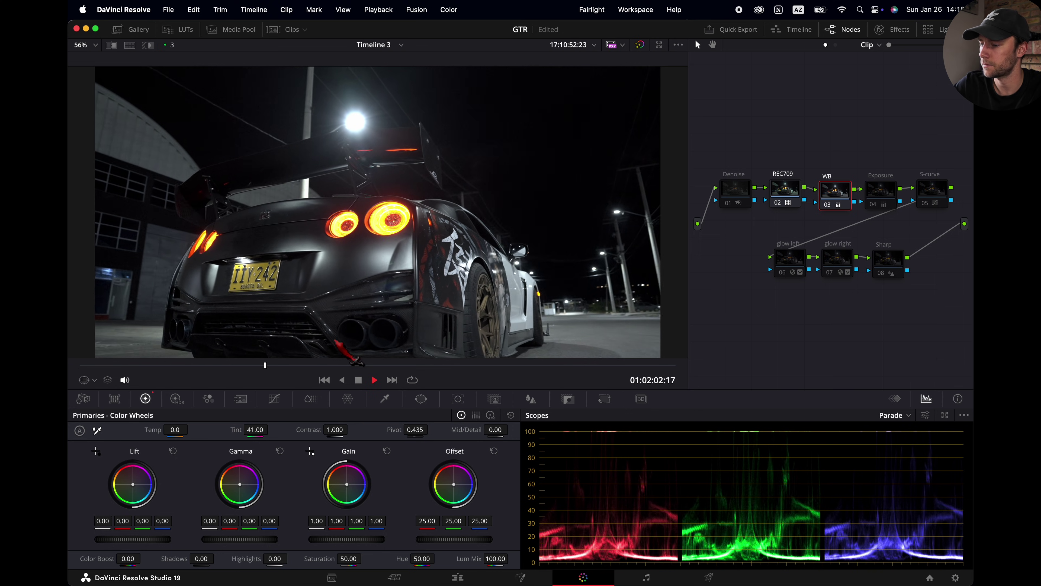
pyautogui.press('space')
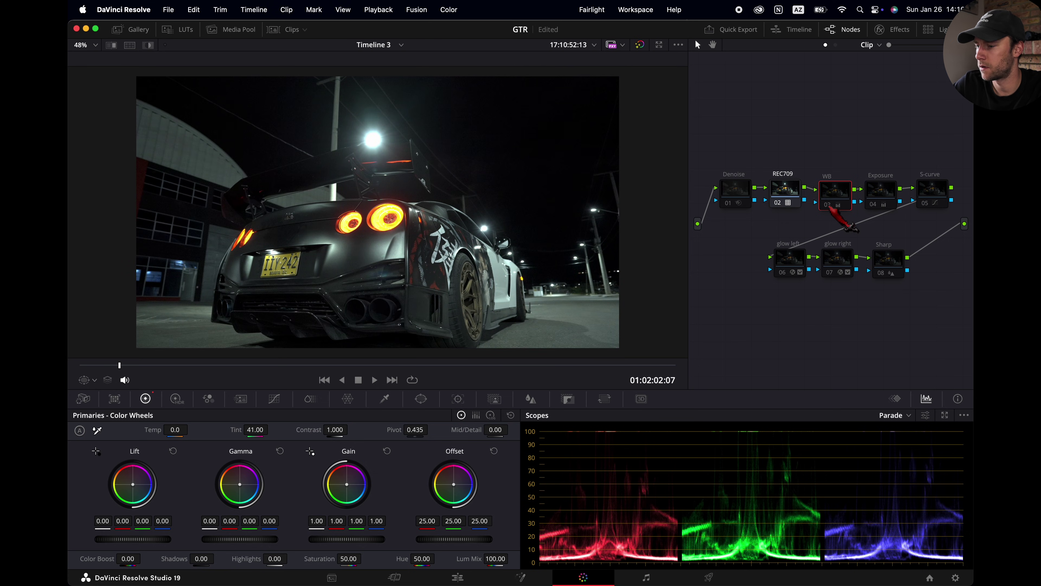
pyautogui.click(829, 205)
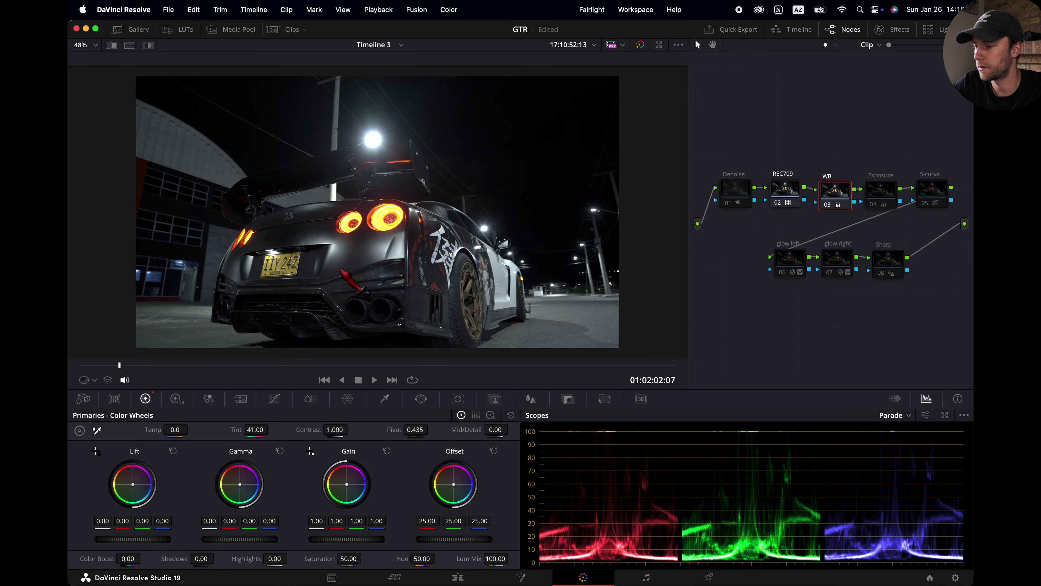
pyautogui.scroll(1, 427, 303)
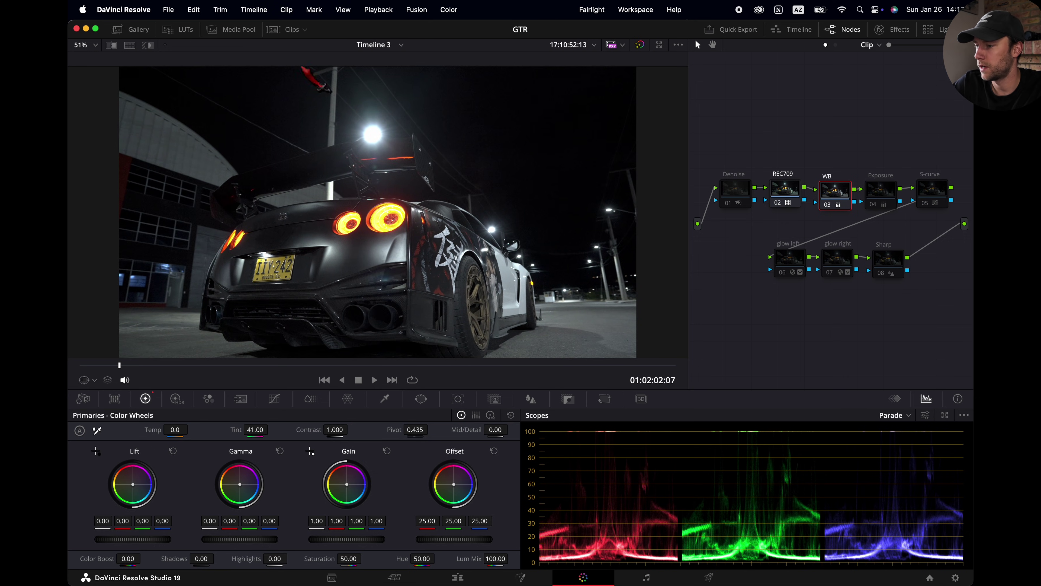
pyautogui.scroll(5, 560, 351)
pyautogui.scroll(4, 560, 351)
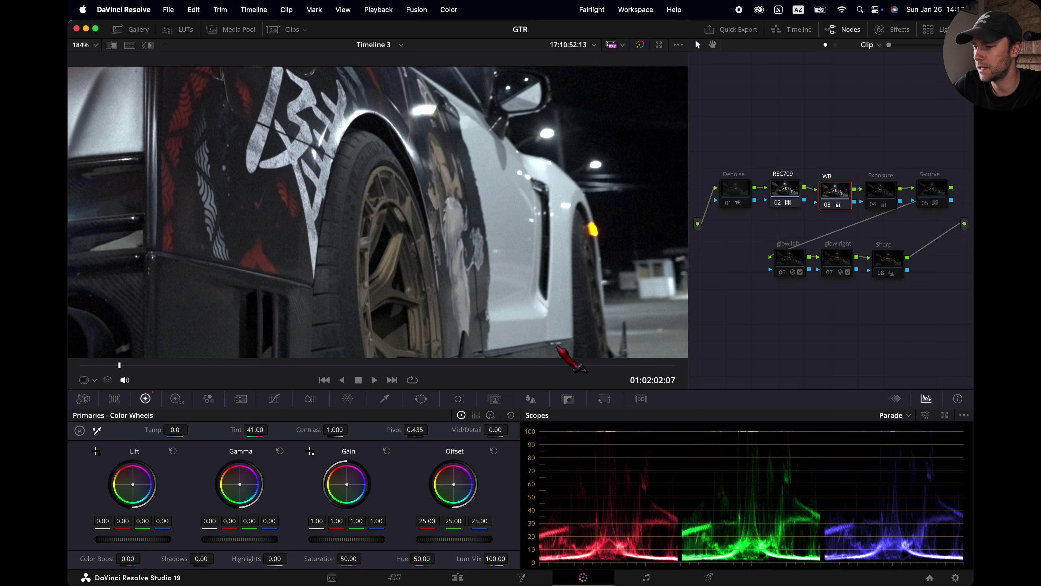
pyautogui.scroll(-1, 559, 351)
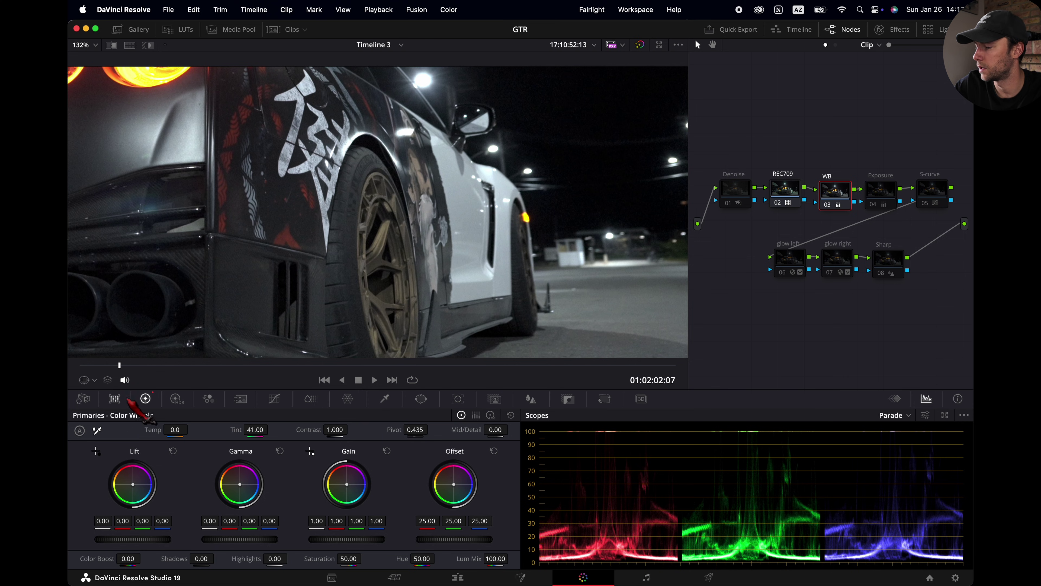
# Set Log Wheels Highlights blue to 0.10 on WB, fit the viewer, and compare WB off and on.
pyautogui.click(491, 415)
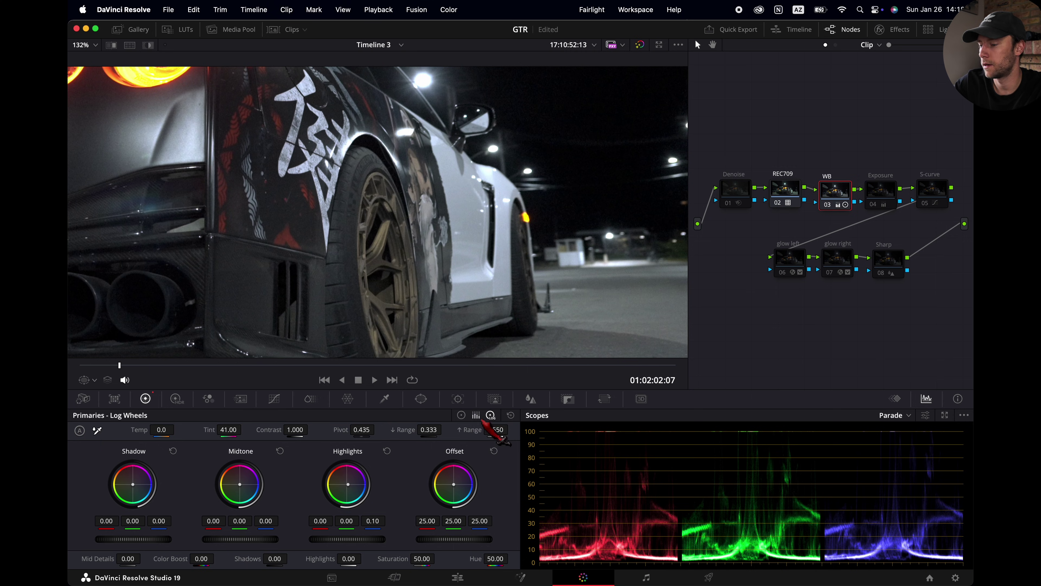
pyautogui.click(462, 415)
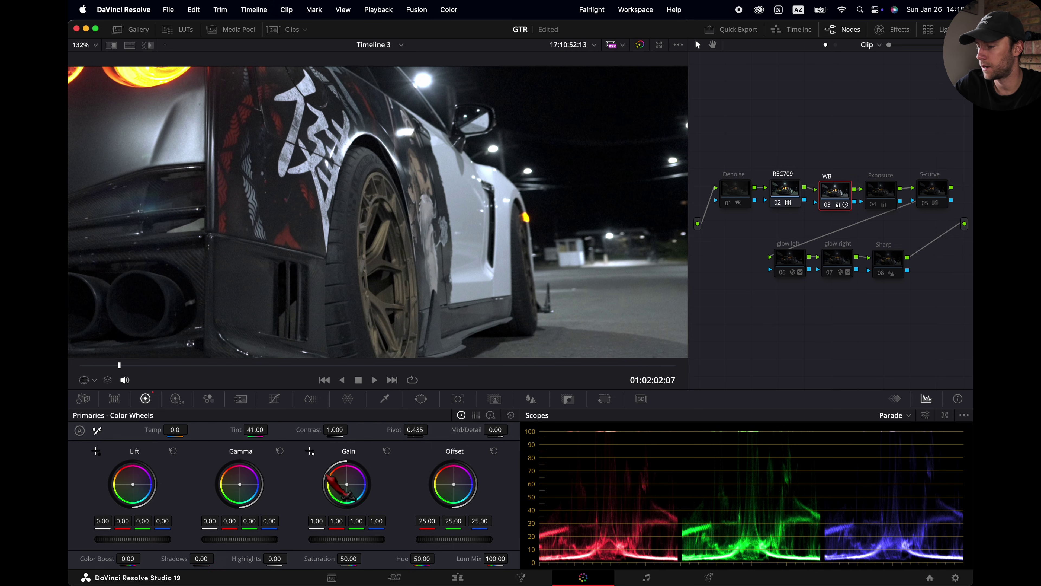
pyautogui.click(491, 414)
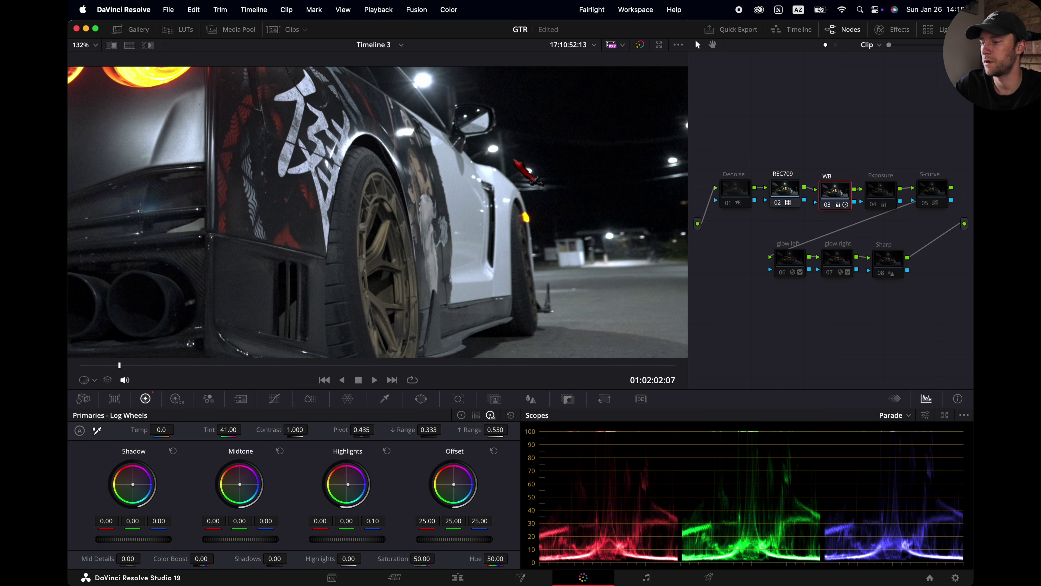
pyautogui.hotkey('shift', 'z')
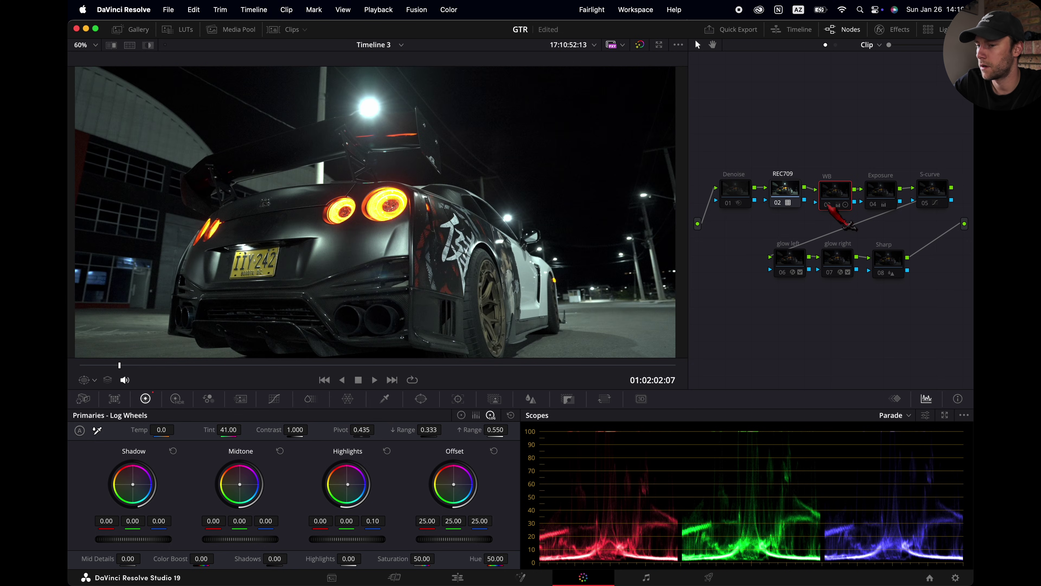
pyautogui.click(828, 204)
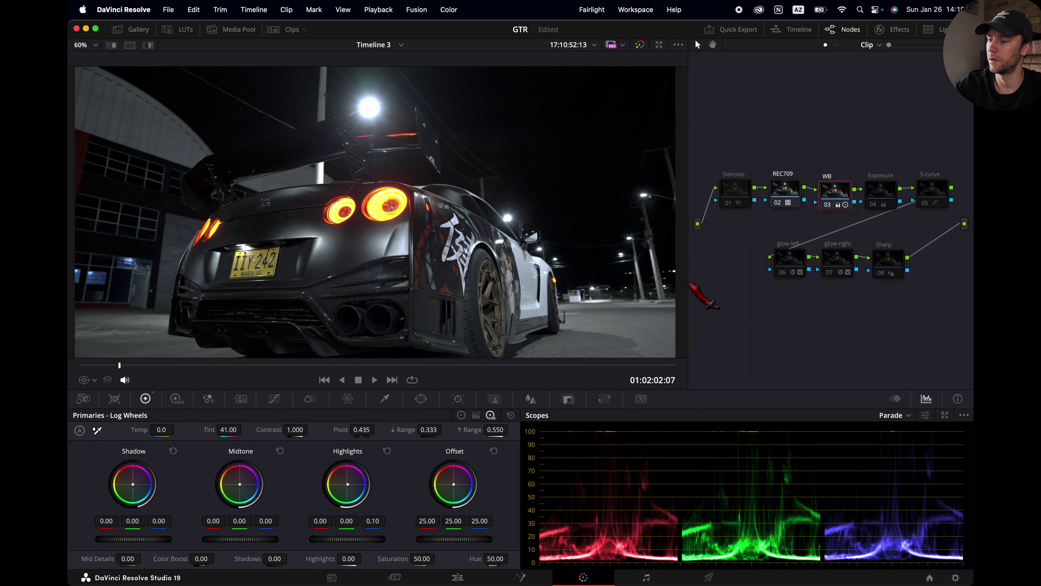
pyautogui.click(829, 205)
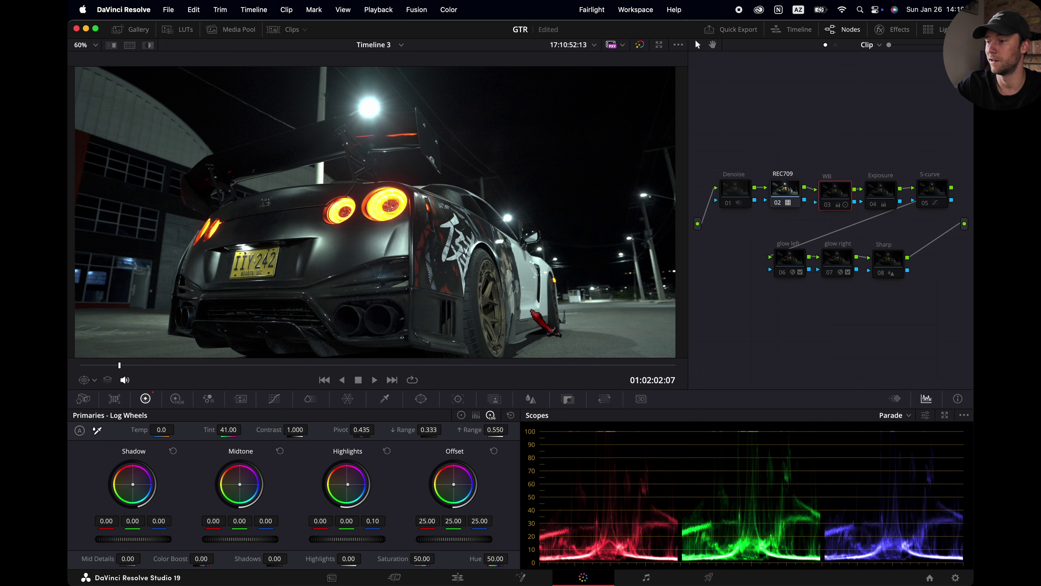
pyautogui.click(831, 206)
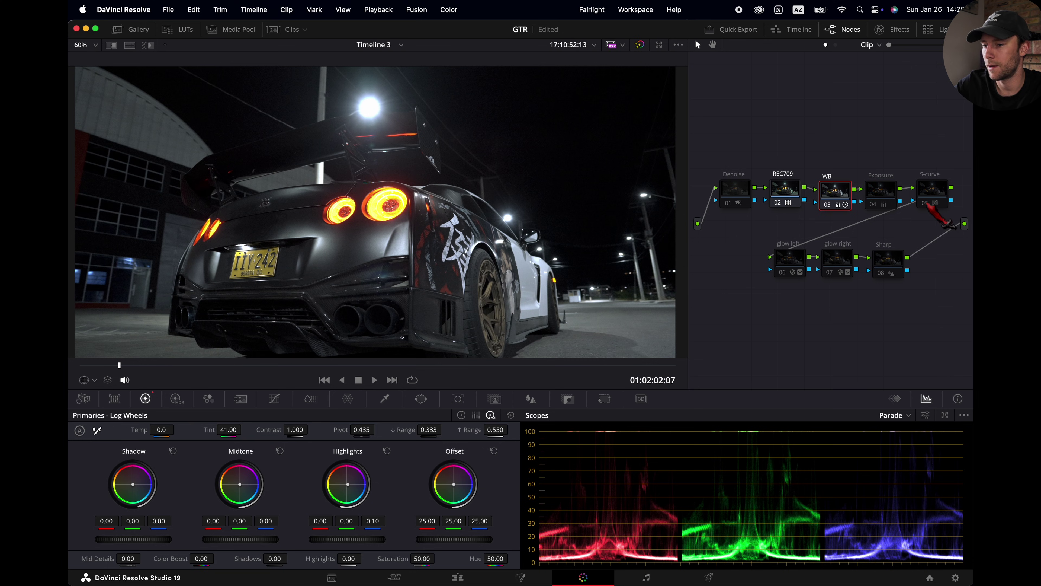
# Select the S-curve node and place three control points on its custom curve.
pyautogui.click(930, 190)
pyautogui.rightClick(931, 189)
pyautogui.press('Escape')
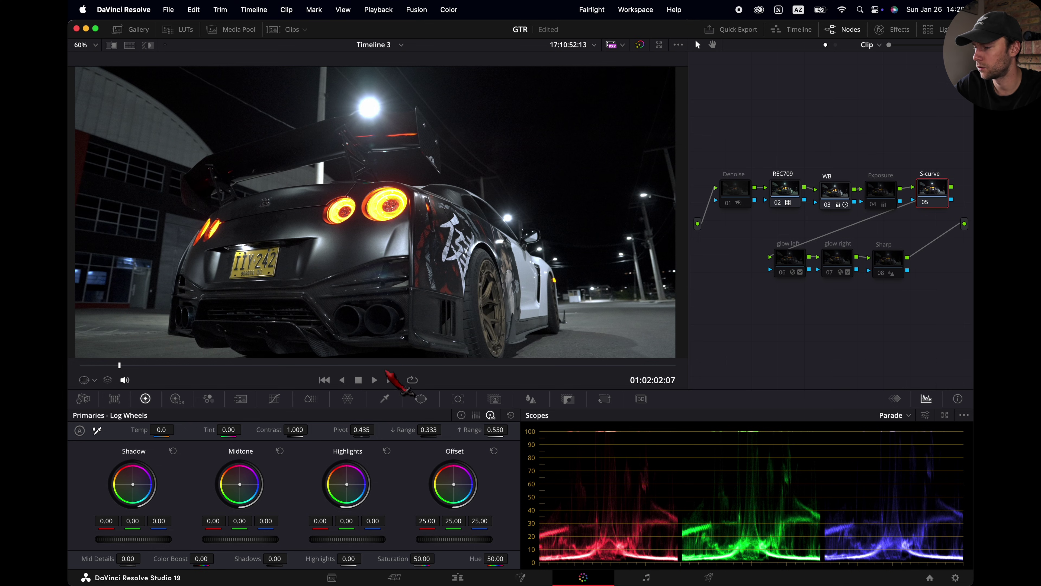
pyautogui.click(274, 398)
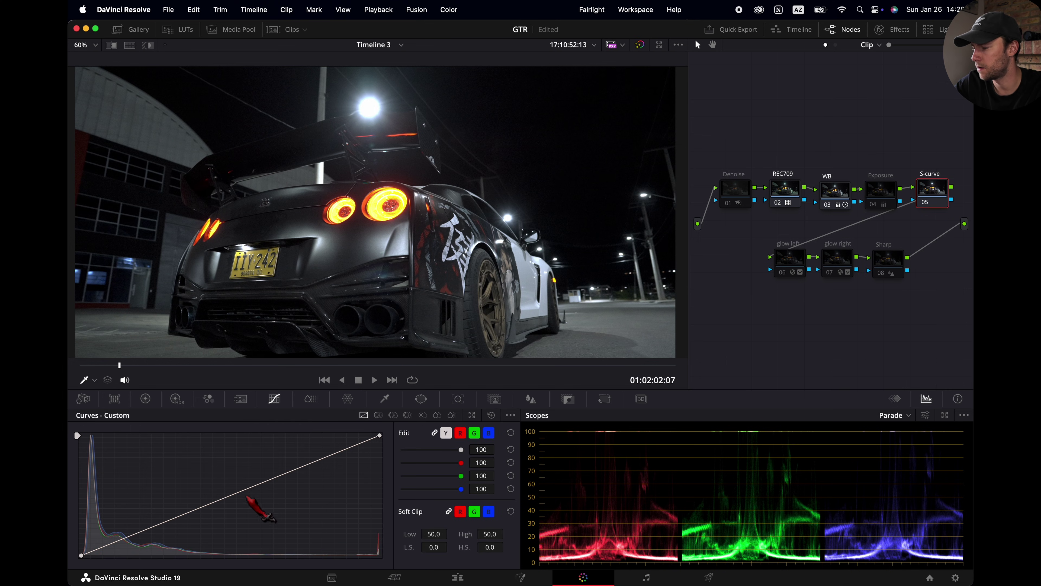
pyautogui.click(238, 490)
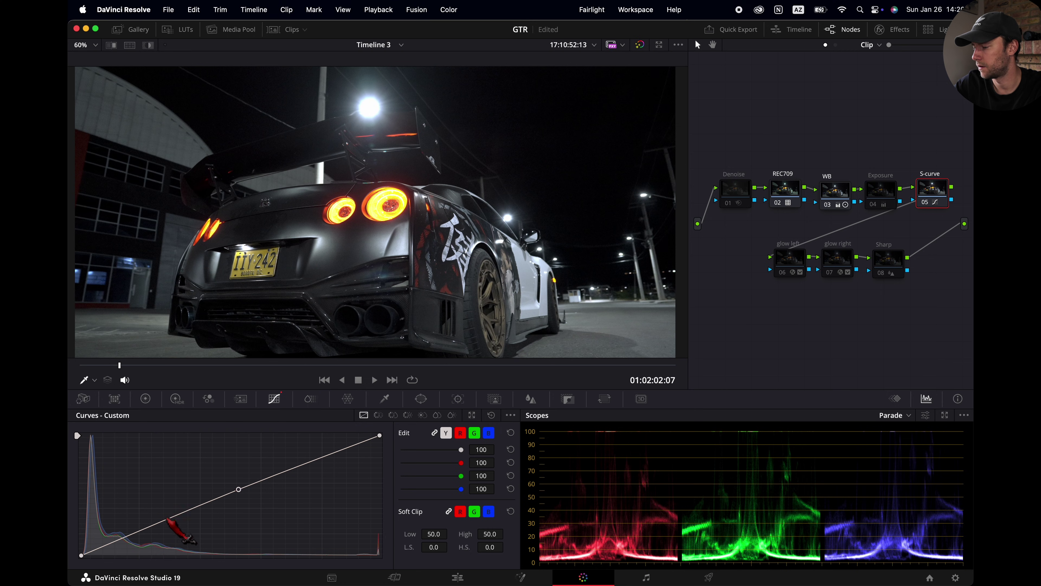
pyautogui.click(166, 517)
pyautogui.click(318, 458)
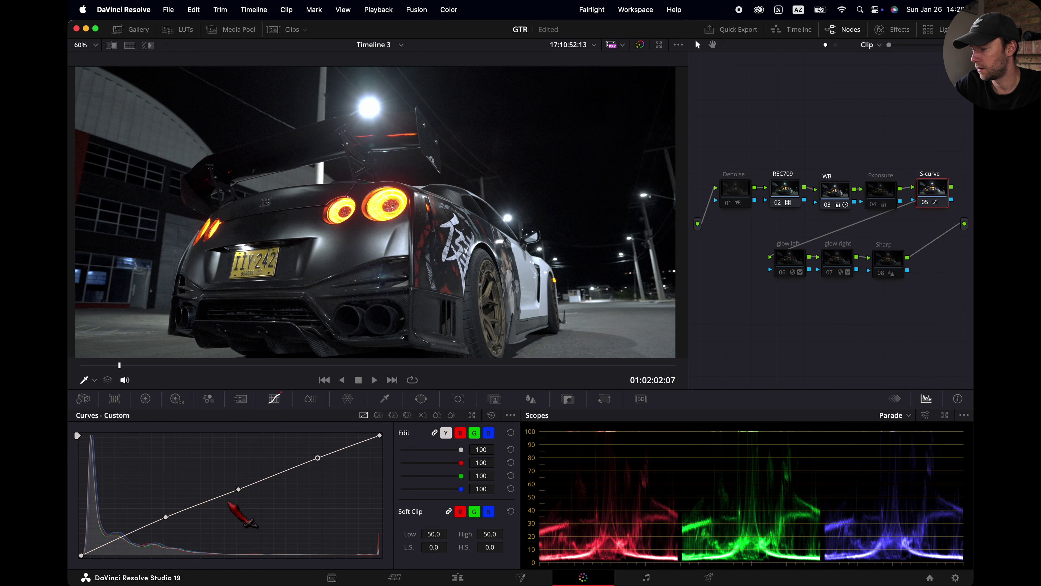
# Drag the lower curve point down and the upper point up to form a gentle S.
pyautogui.moveTo(166, 517); pyautogui.dragTo(165, 524)
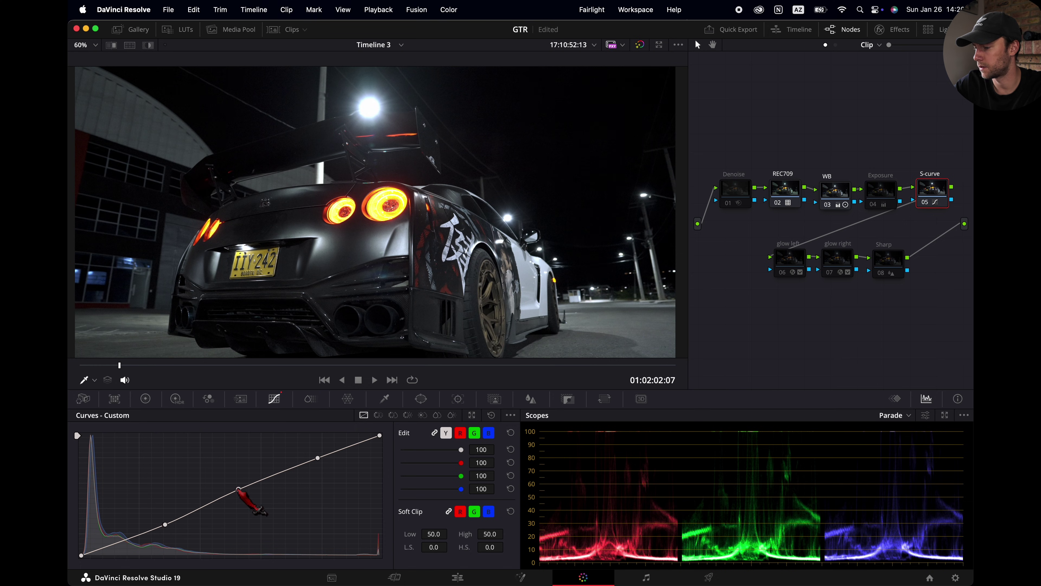
pyautogui.moveTo(239, 489); pyautogui.dragTo(238, 493)
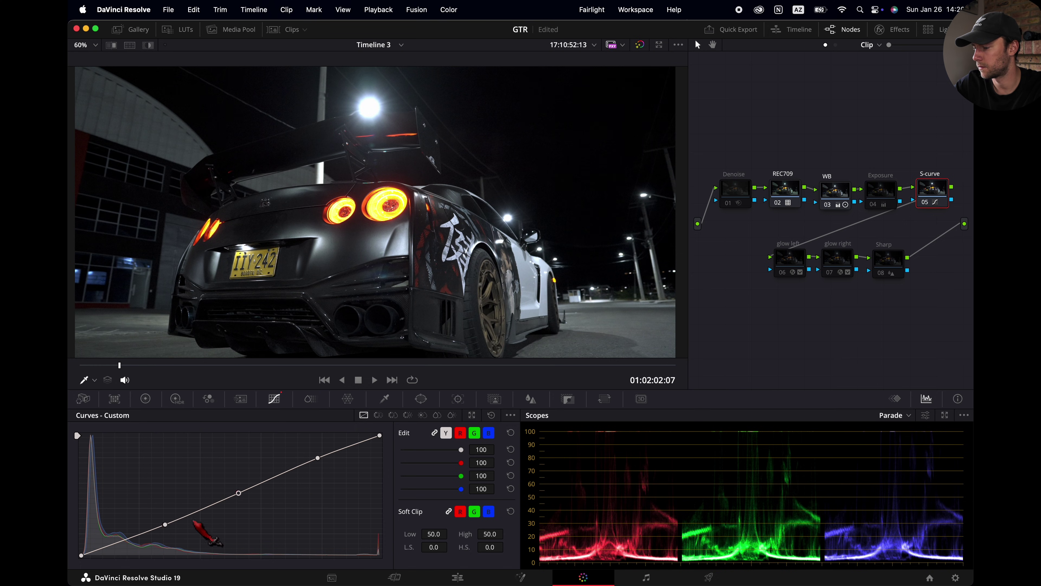
pyautogui.moveTo(165, 524); pyautogui.dragTo(164, 528)
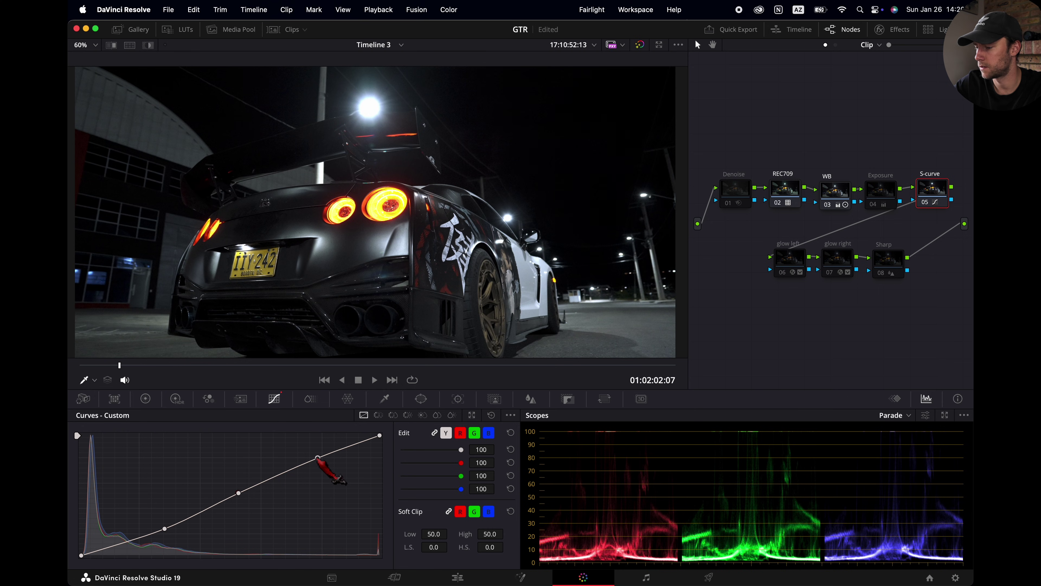
pyautogui.moveTo(318, 457); pyautogui.dragTo(316, 453)
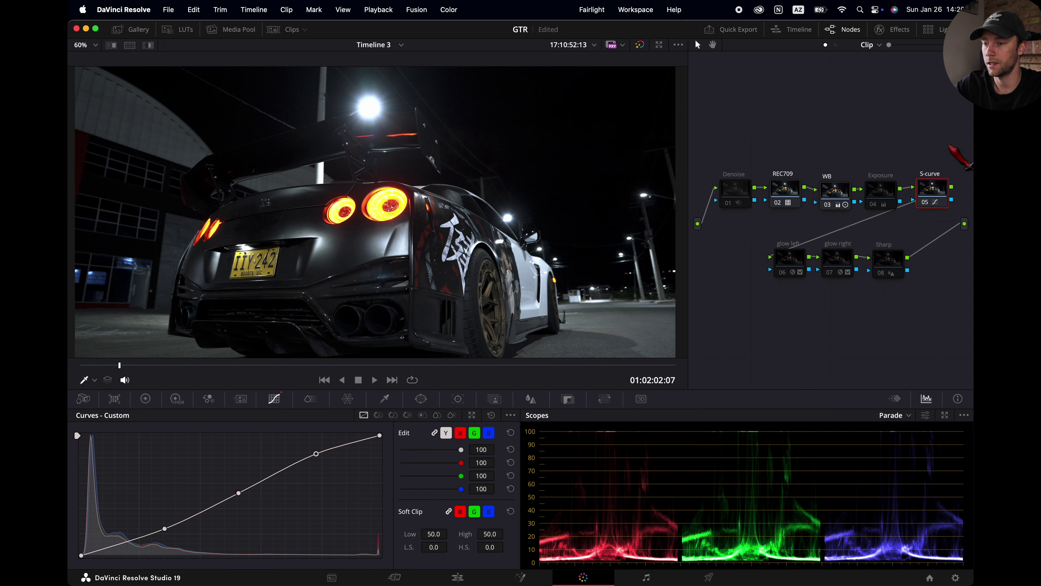
# Reset the Exposure node, then set its Log Shadow to -0.01 and Highlights to 0.11.
pyautogui.rightClick(881, 186)
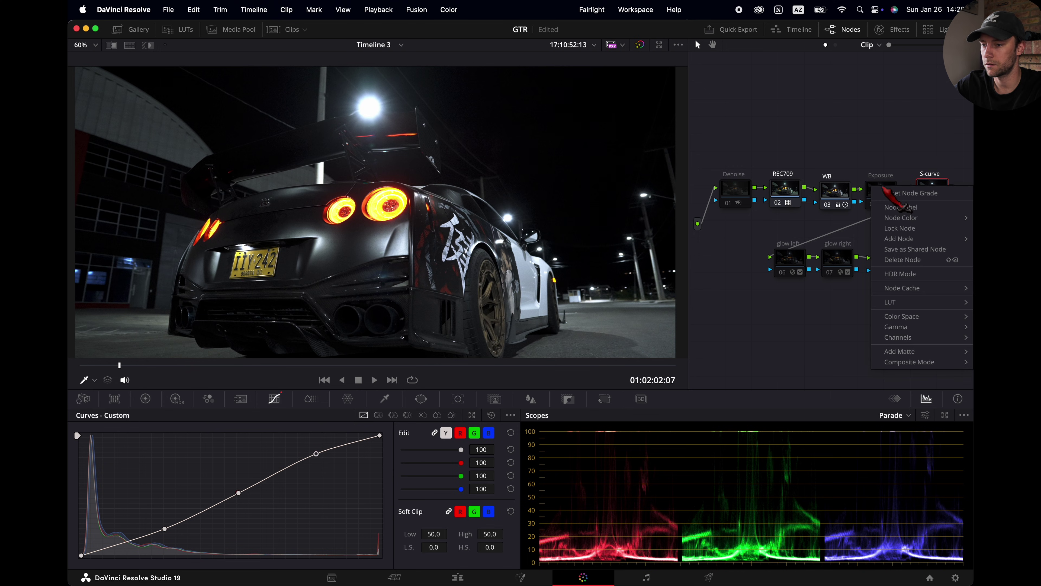
pyautogui.click(898, 193)
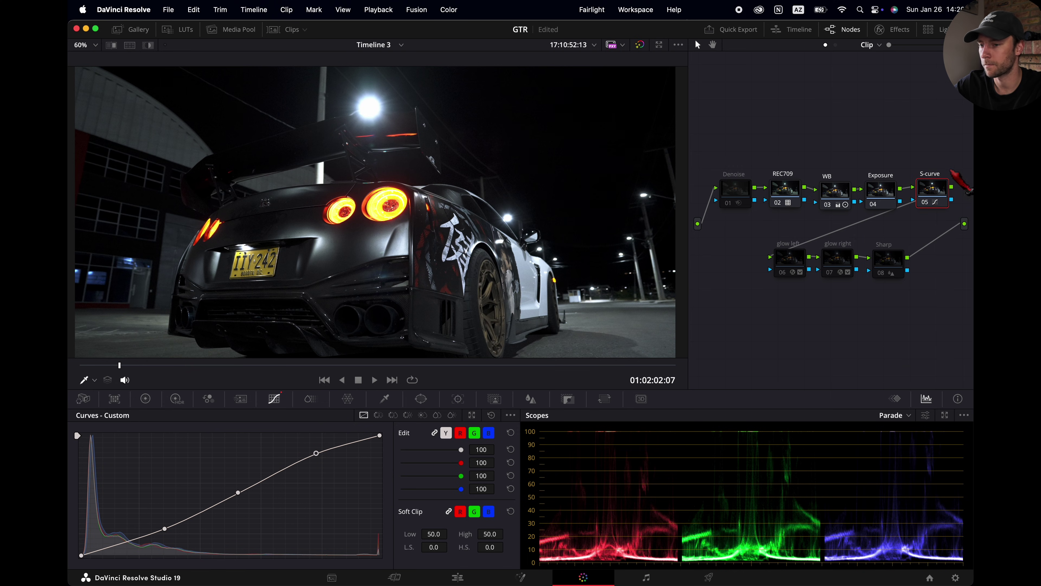
pyautogui.click(890, 191)
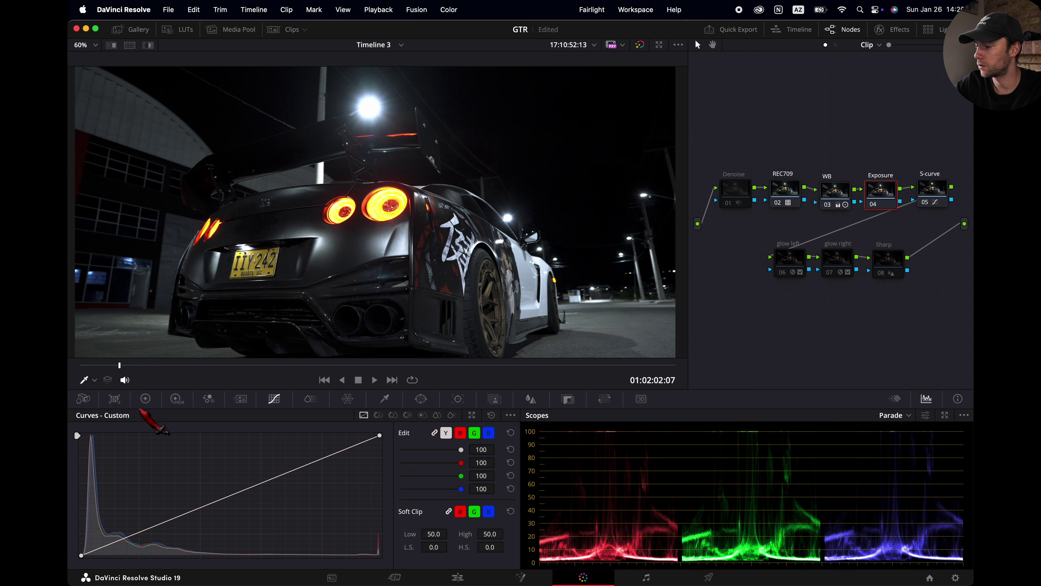
pyautogui.click(145, 399)
pyautogui.scroll(-1, 365, 340)
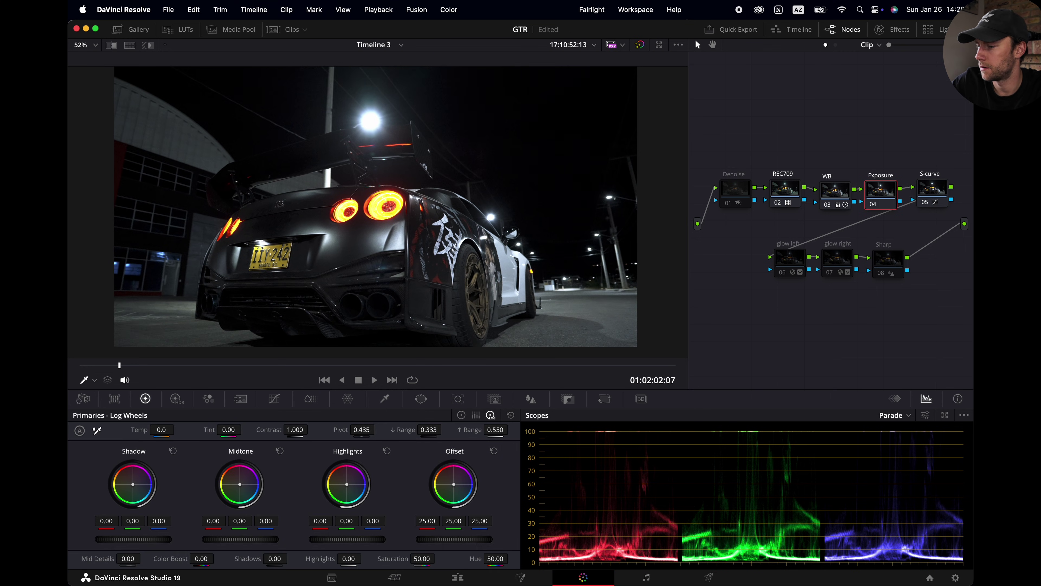
pyautogui.moveTo(133, 539); pyautogui.dragTo(125, 538)
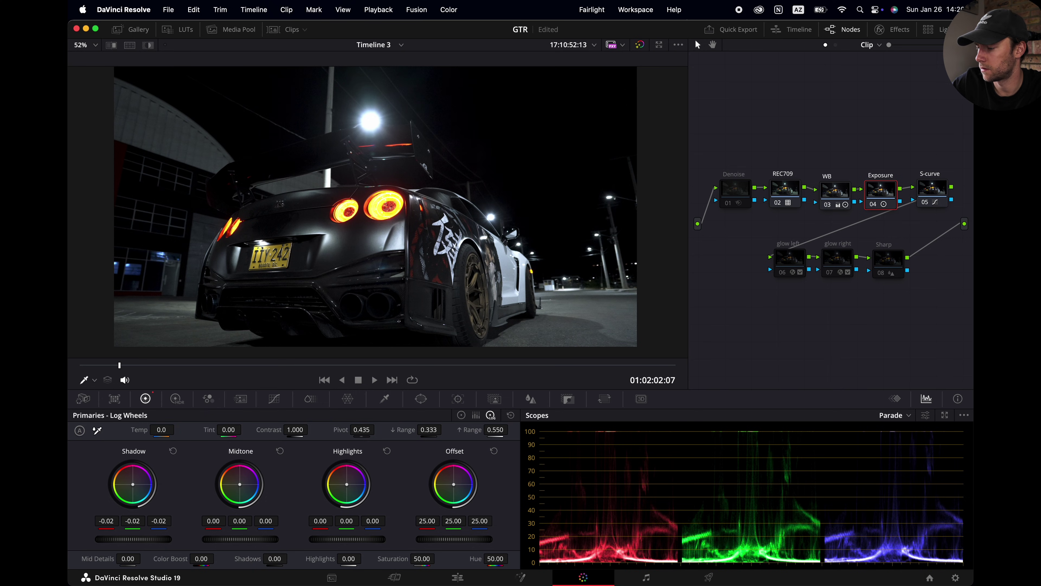
pyautogui.moveTo(125, 539); pyautogui.dragTo(169, 540)
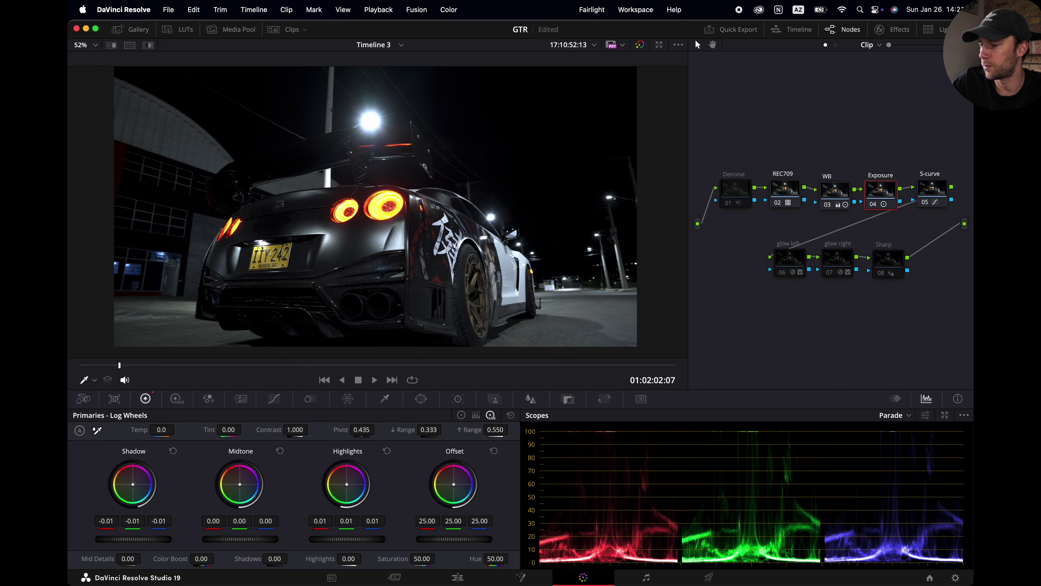
pyautogui.moveTo(346, 539)
pyautogui.mouseDown()
pyautogui.moveTo(361, 539)
pyautogui.moveTo(343, 538)
pyautogui.mouseUp()
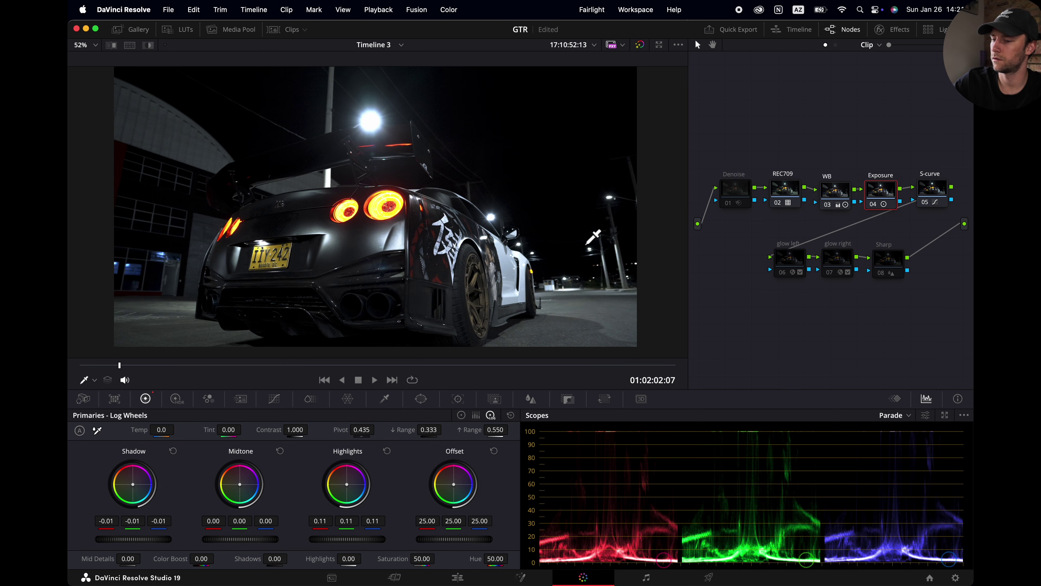
# Show the S-curve node's custom curve and toggle the node off and on for comparison.
pyautogui.click(932, 190)
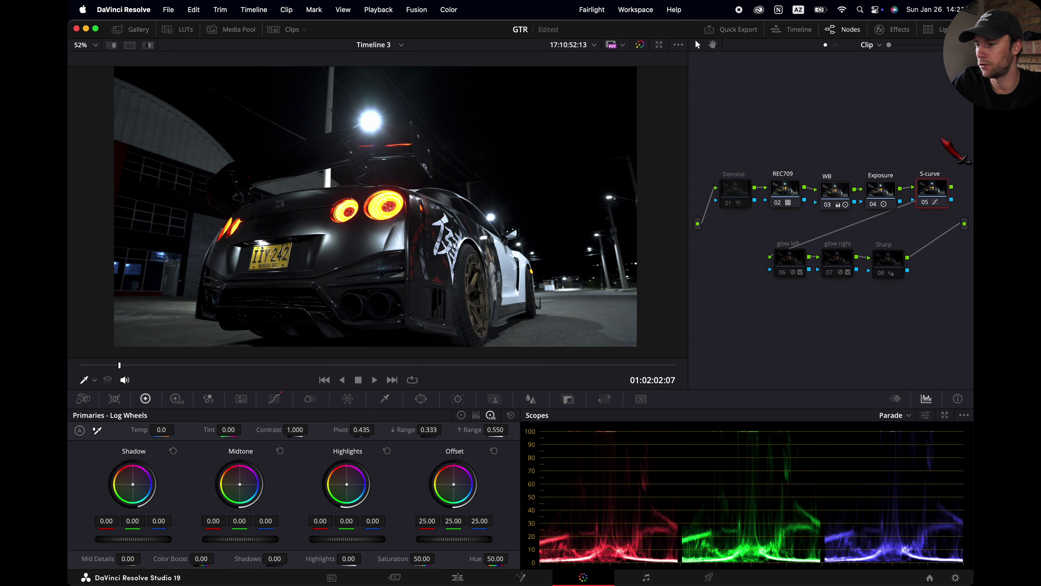
pyautogui.click(275, 399)
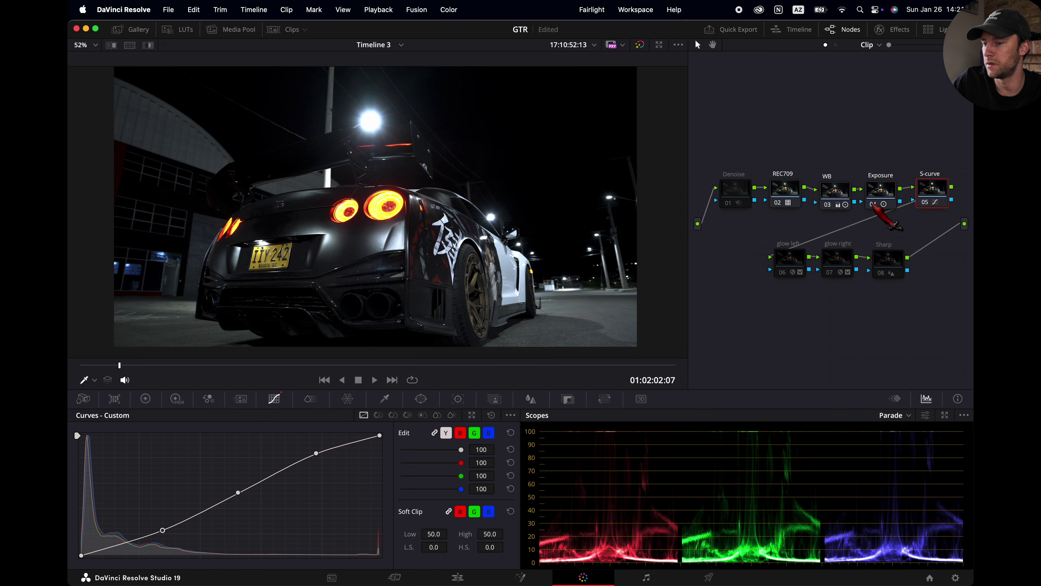
pyautogui.click(926, 201)
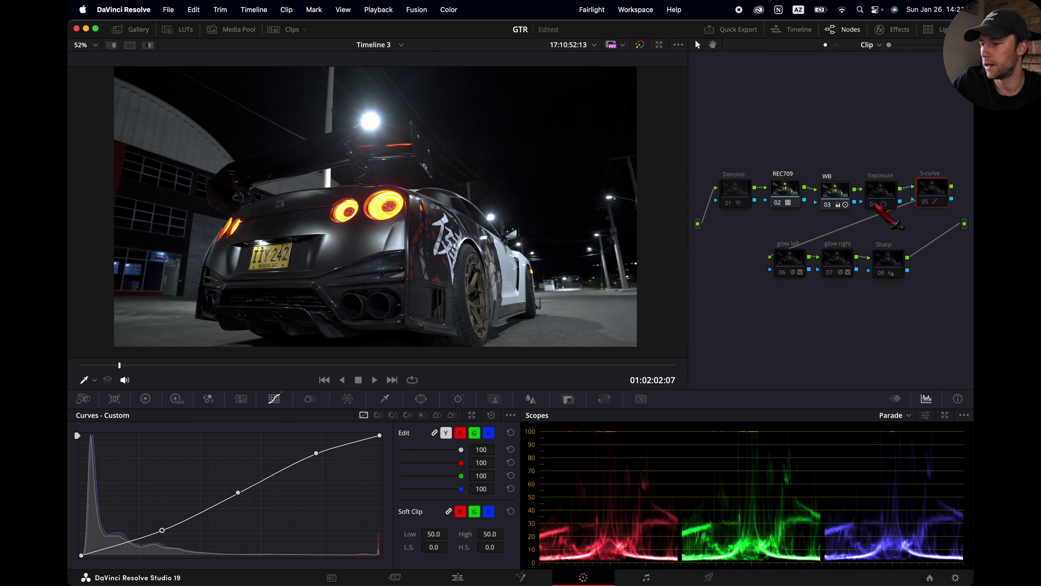
pyautogui.click(928, 201)
pyautogui.click(927, 201)
pyautogui.click(928, 201)
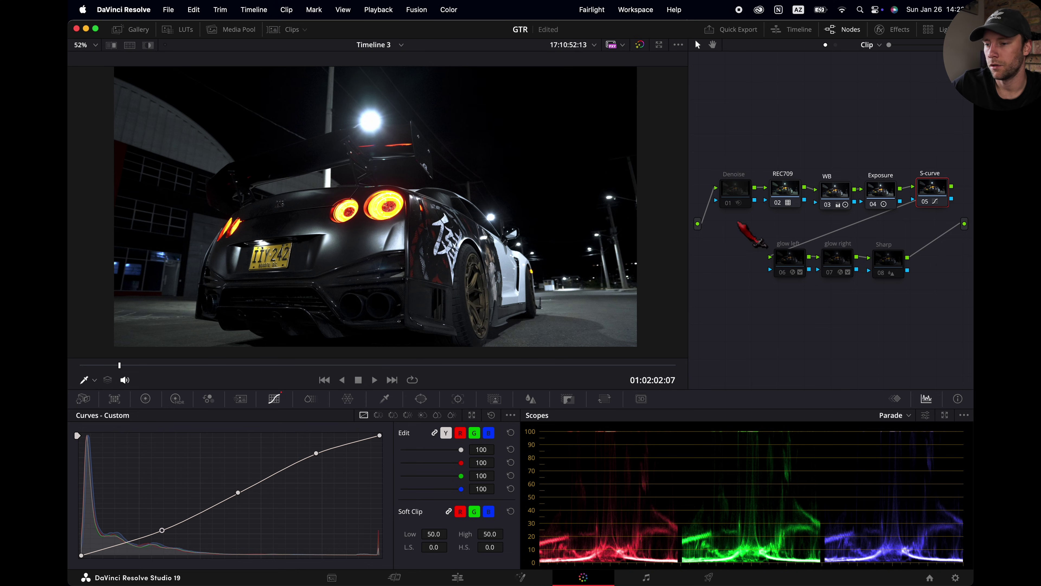
# Enable the glow left and glow right nodes and reset glow right's grade.
pyautogui.moveTo(737, 222); pyautogui.dragTo(863, 310)
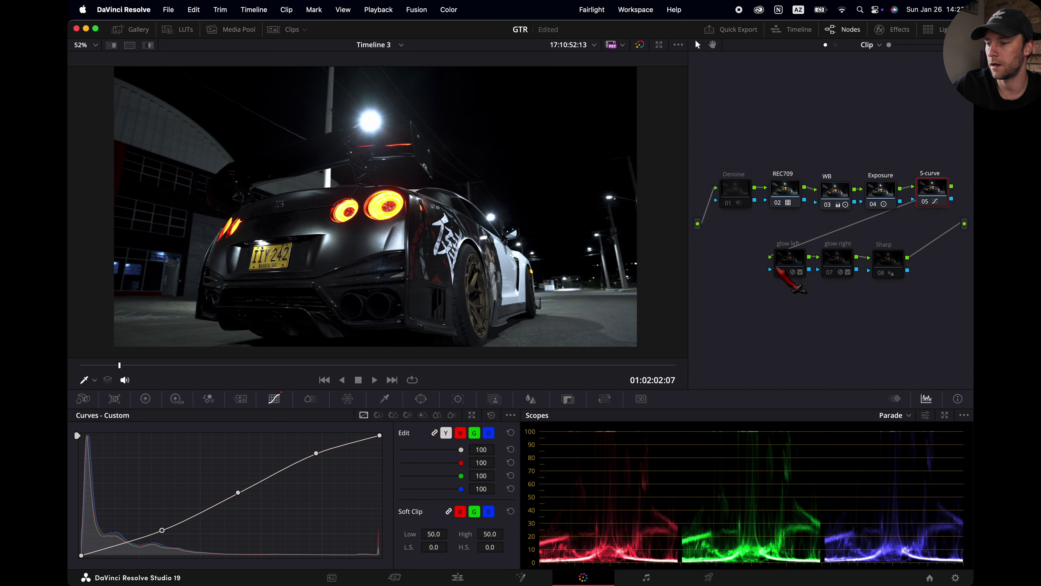
pyautogui.click(792, 265)
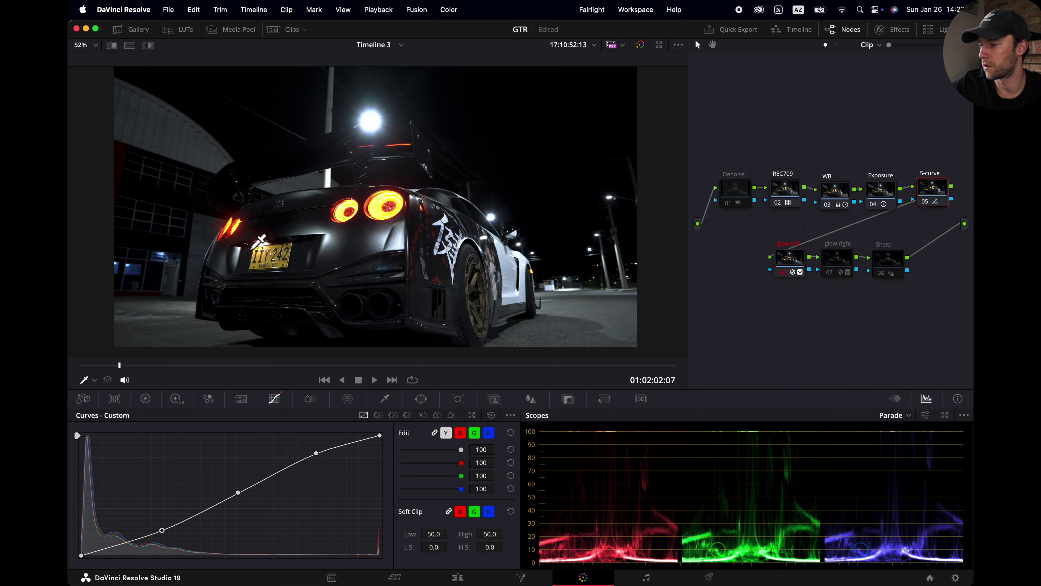
pyautogui.click(831, 273)
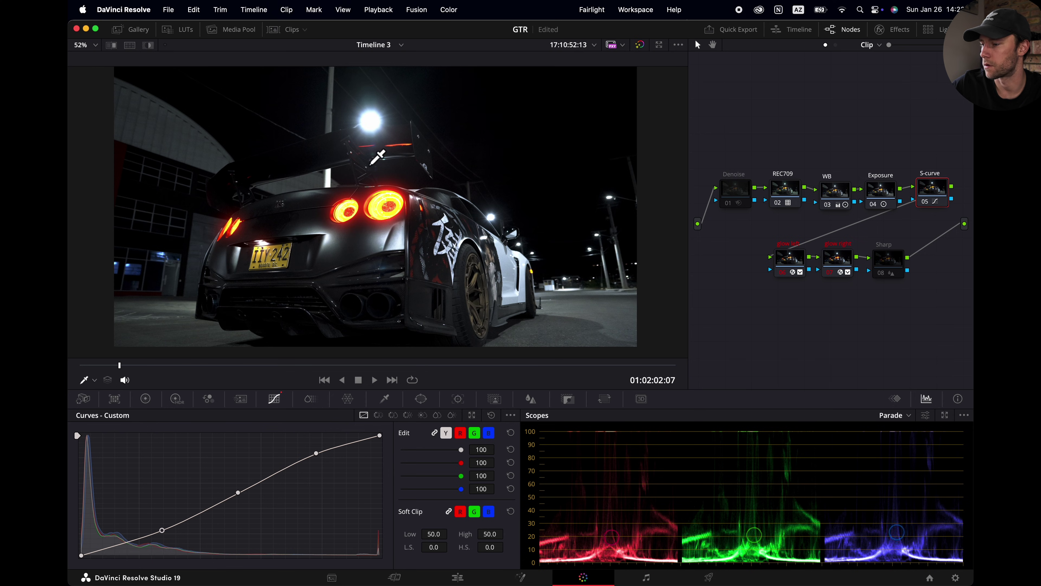
pyautogui.keyDown('super'); pyautogui.click(836, 265); pyautogui.keyUp('super')
pyautogui.rightClick(837, 263)
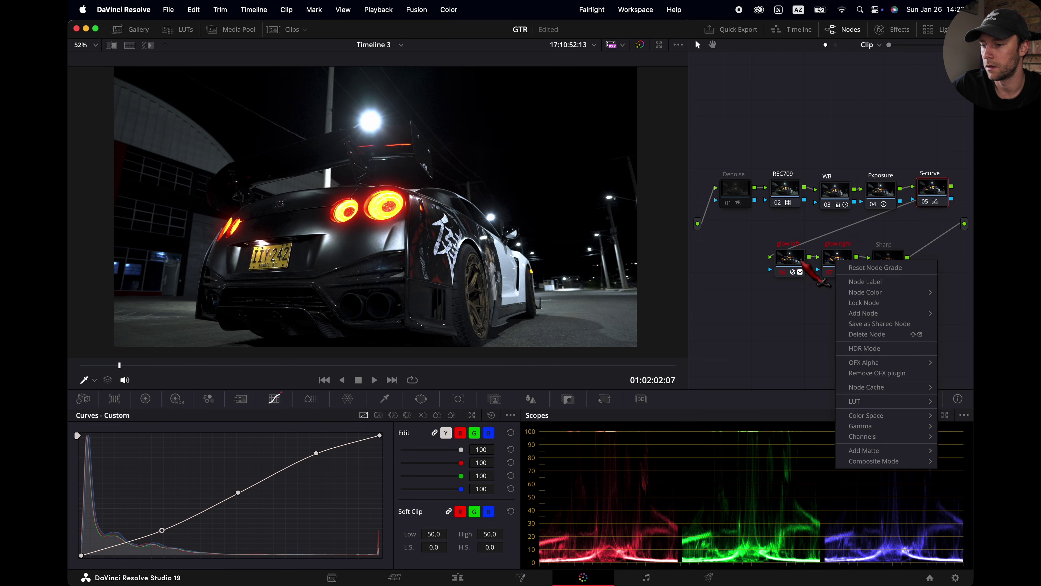
pyautogui.rightClick(785, 256)
pyautogui.click(834, 263)
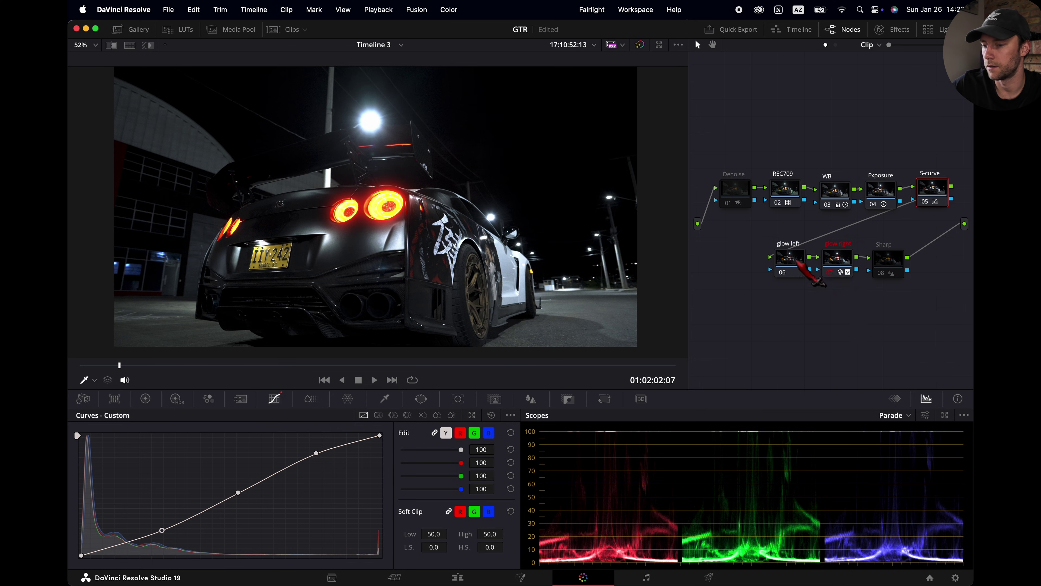
pyautogui.rightClick(841, 261)
pyautogui.click(861, 283)
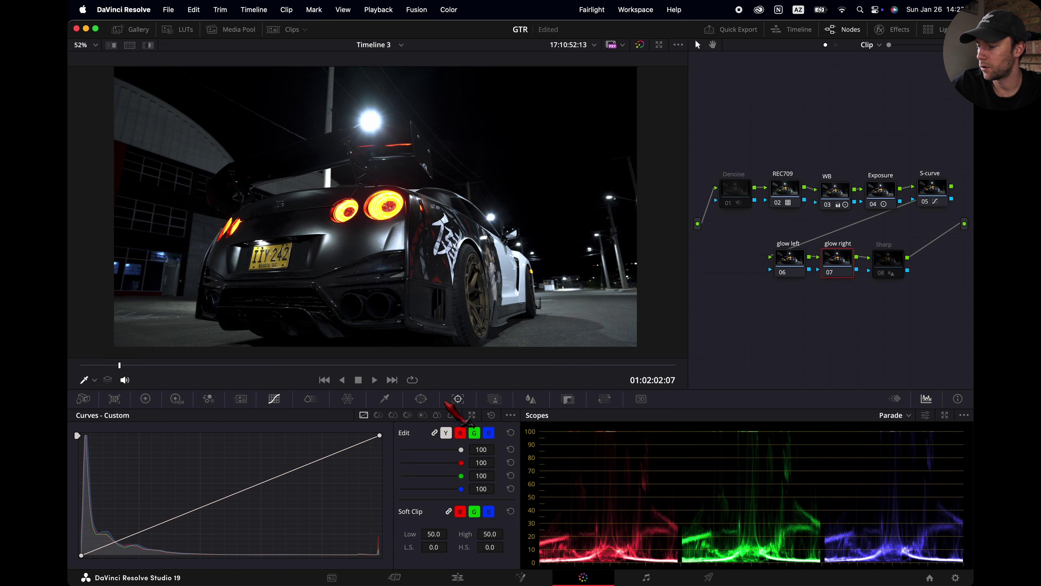
# Add a circular window to glow right, shaped into an ellipse centred on the taillights.
pyautogui.click(422, 400)
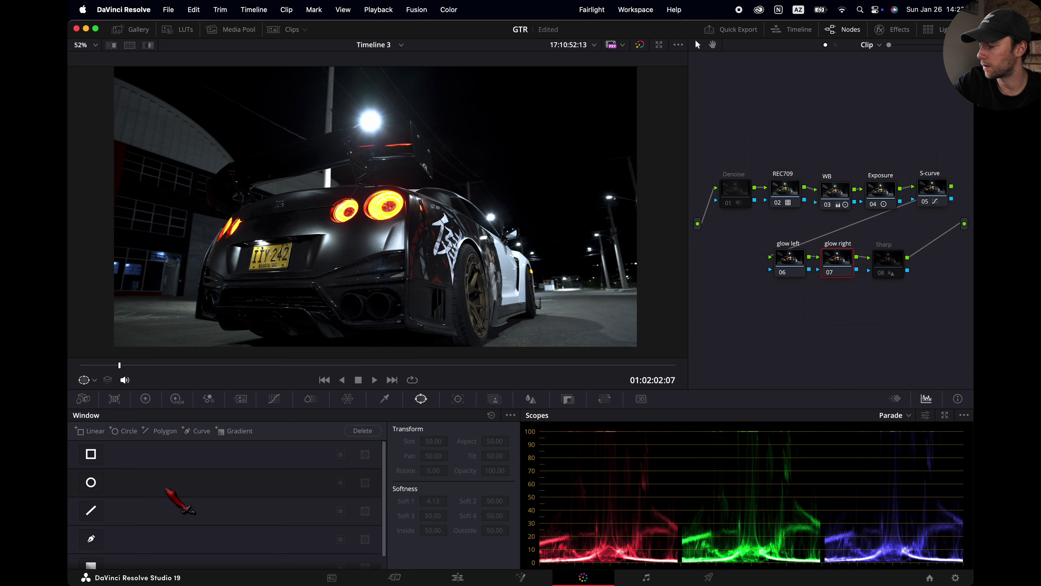
pyautogui.click(91, 482)
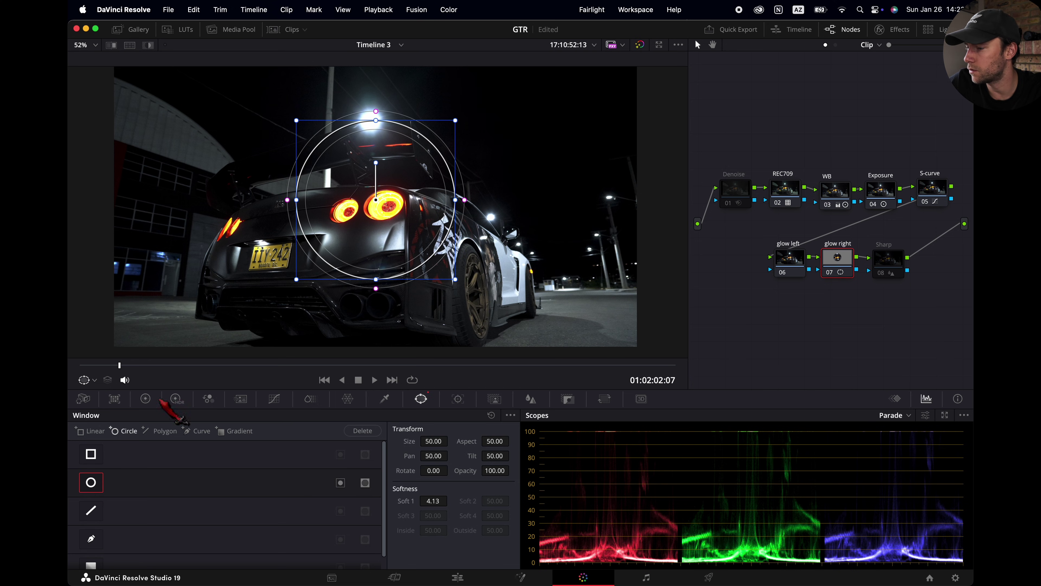
pyautogui.scroll(2, 372, 213)
pyautogui.scroll(-1, 372, 214)
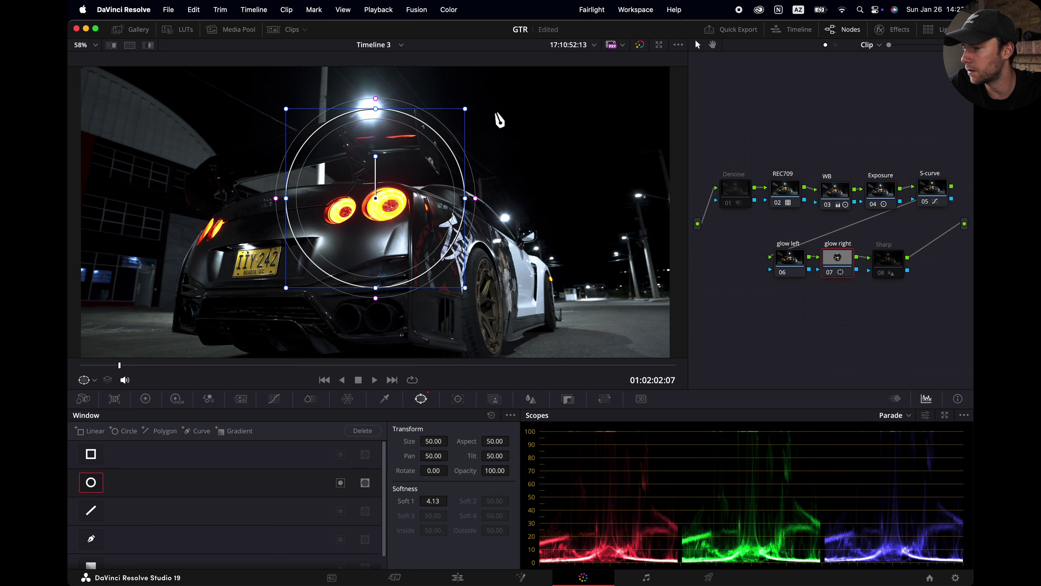
pyautogui.moveTo(376, 109); pyautogui.dragTo(376, 196)
pyautogui.moveTo(456, 149); pyautogui.dragTo(440, 158)
pyautogui.moveTo(378, 211); pyautogui.dragTo(376, 213)
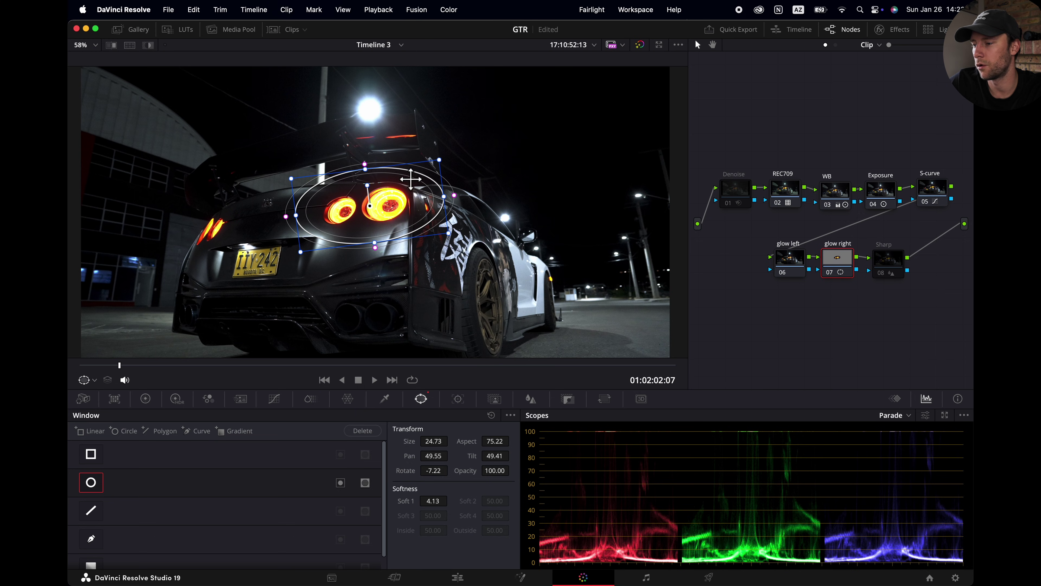
# Track the window forward and backward from the first frame, then scrub to check it.
pyautogui.press('Up')
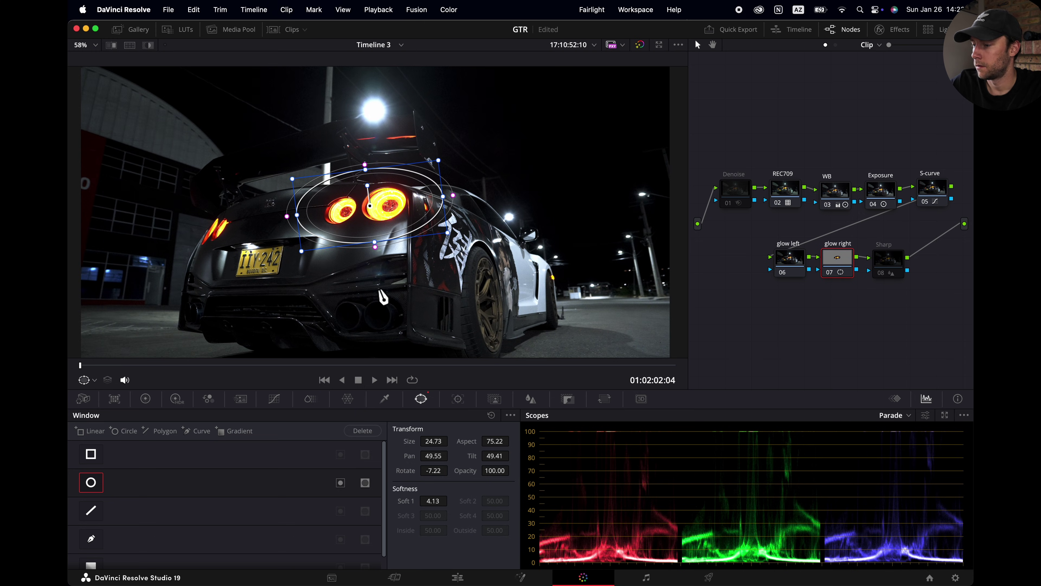
pyautogui.click(458, 400)
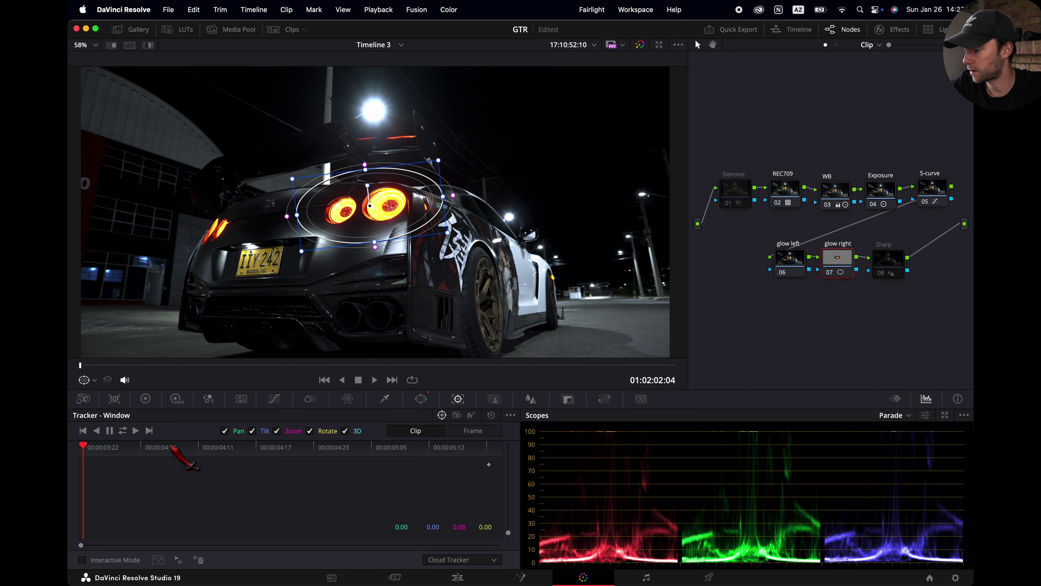
pyautogui.click(123, 430)
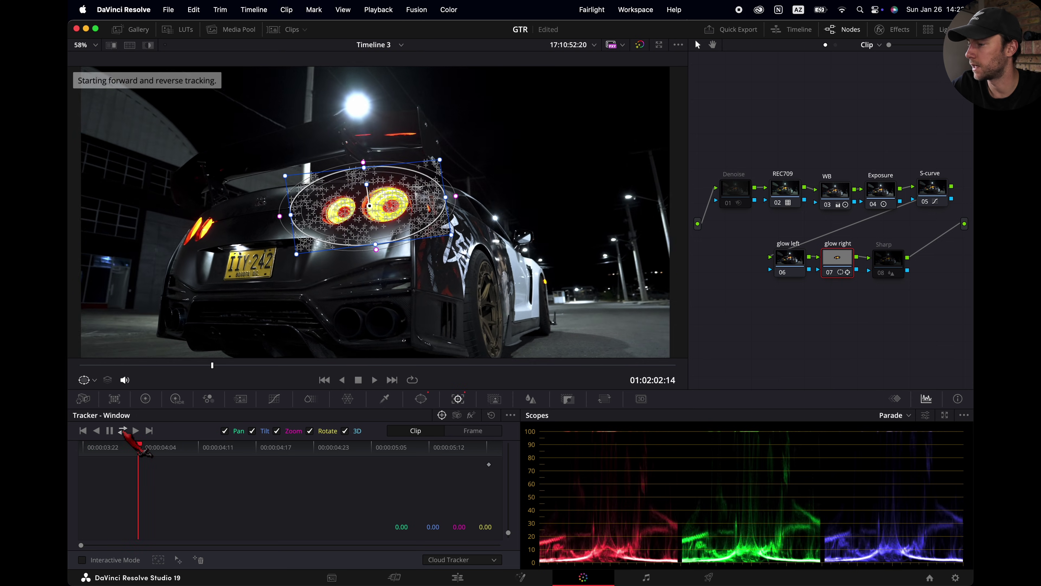
pyautogui.press('space')
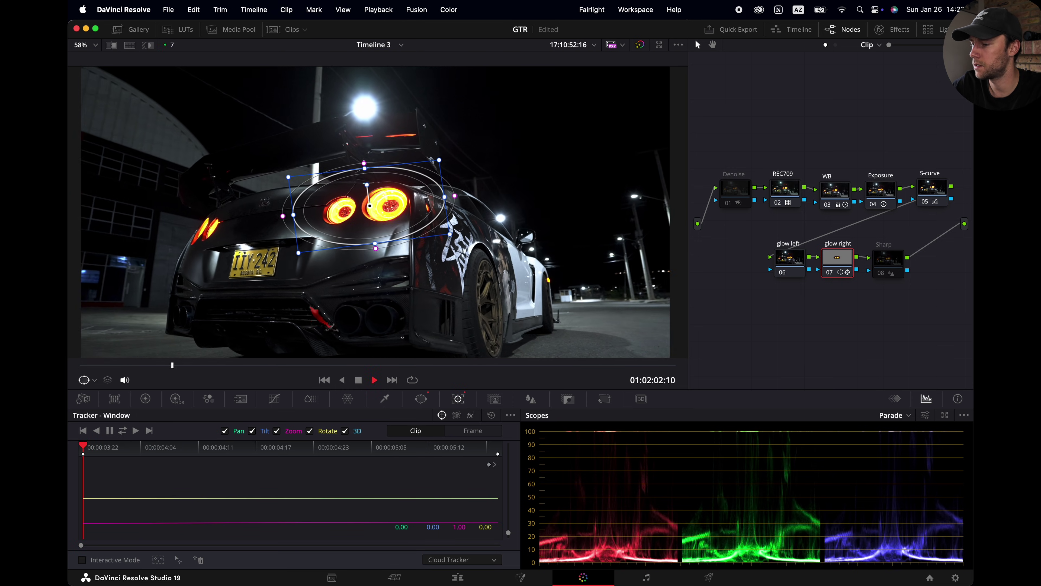
pyautogui.moveTo(186, 365); pyautogui.dragTo(344, 365)
# Apply the Glow effect to glow right and set its colour filter to red.
pyautogui.click(893, 29)
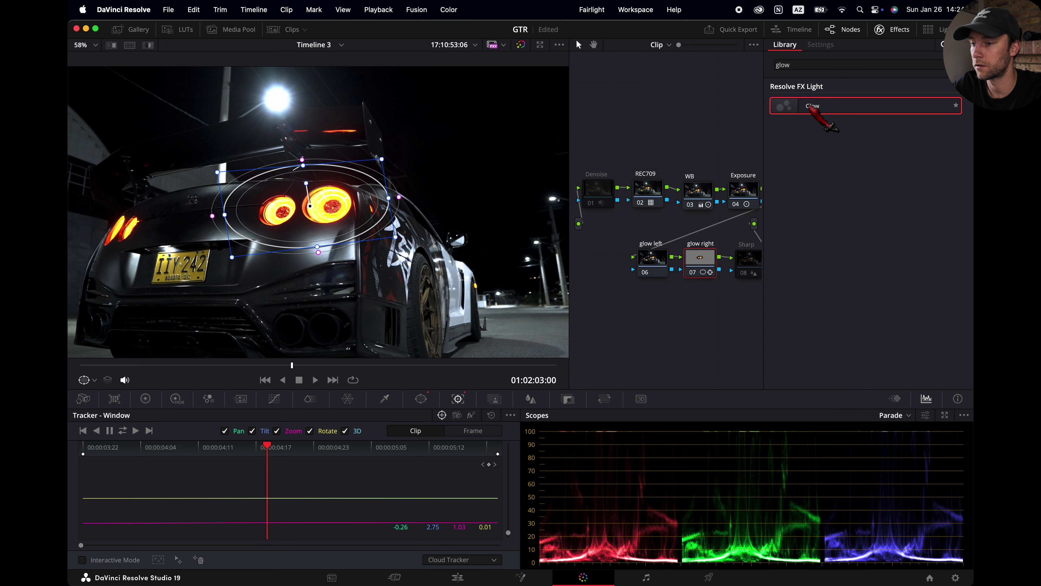
pyautogui.moveTo(811, 109); pyautogui.dragTo(715, 283)
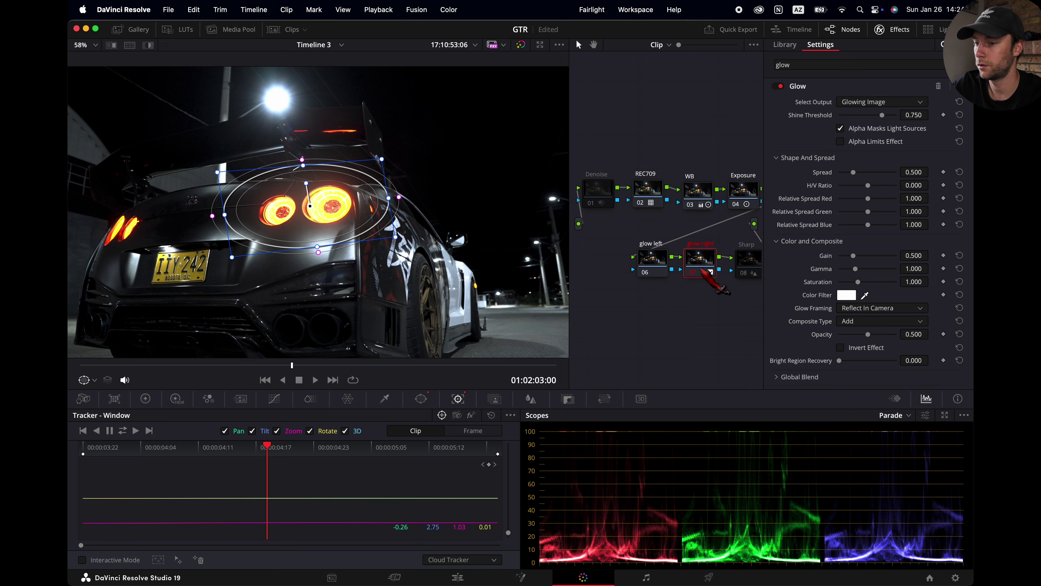
pyautogui.click(847, 295)
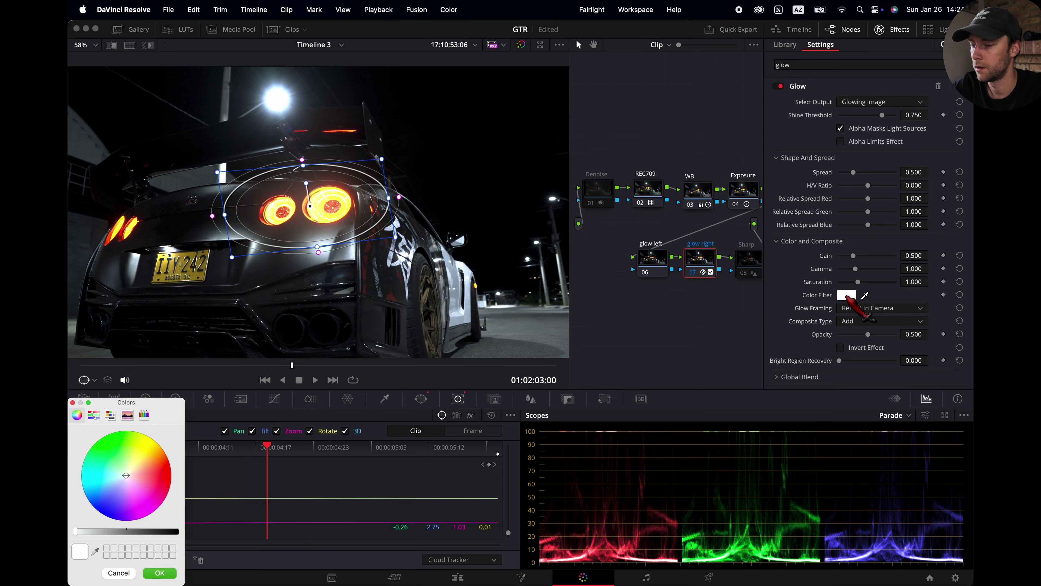
pyautogui.click(155, 475)
pyautogui.moveTo(155, 475); pyautogui.dragTo(180, 480)
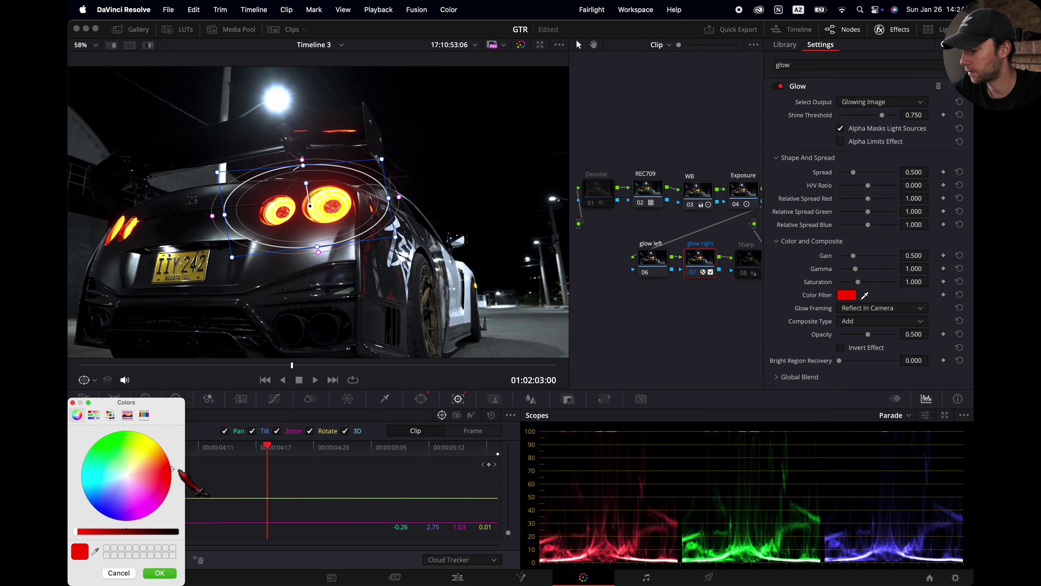
pyautogui.click(85, 531)
pyautogui.moveTo(84, 531); pyautogui.dragTo(87, 532)
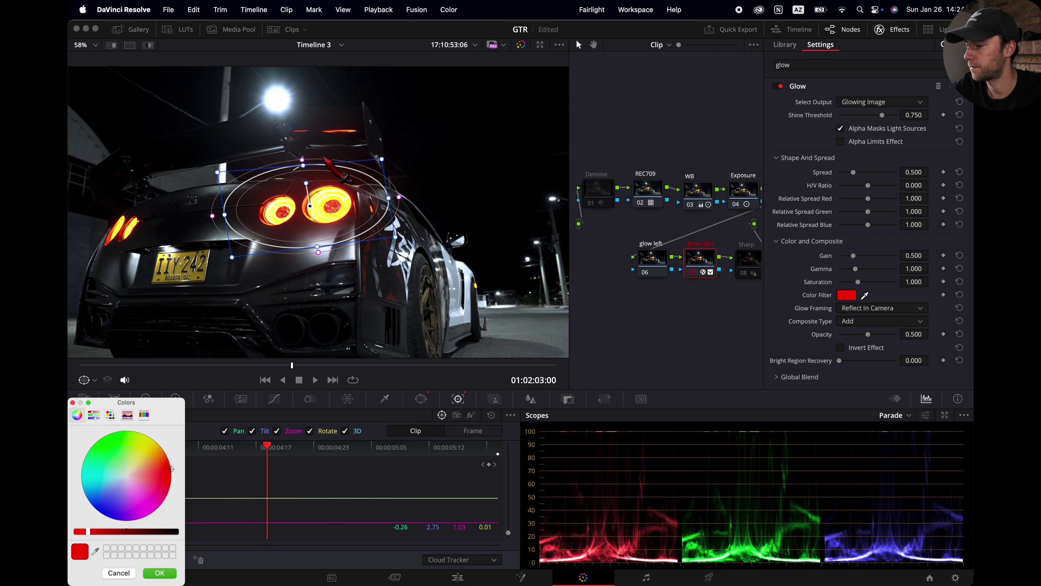
pyautogui.click(160, 573)
# Set the glow Gain to 1.578 and Spread to 0.294, then close the effect settings.
pyautogui.moveTo(853, 255); pyautogui.dragTo(872, 255)
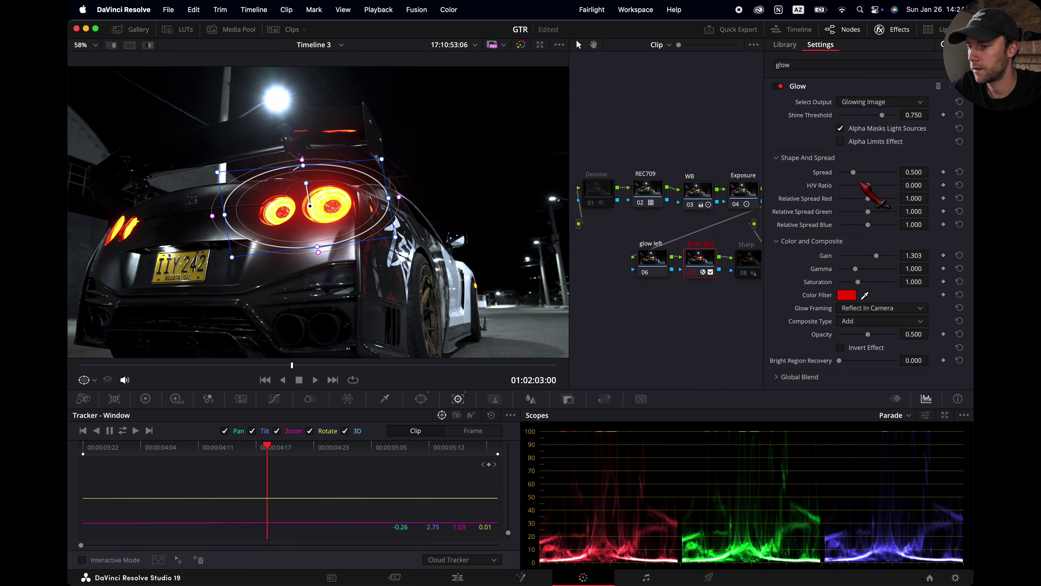
pyautogui.moveTo(853, 172); pyautogui.dragTo(847, 172)
pyautogui.moveTo(876, 255); pyautogui.dragTo(885, 255)
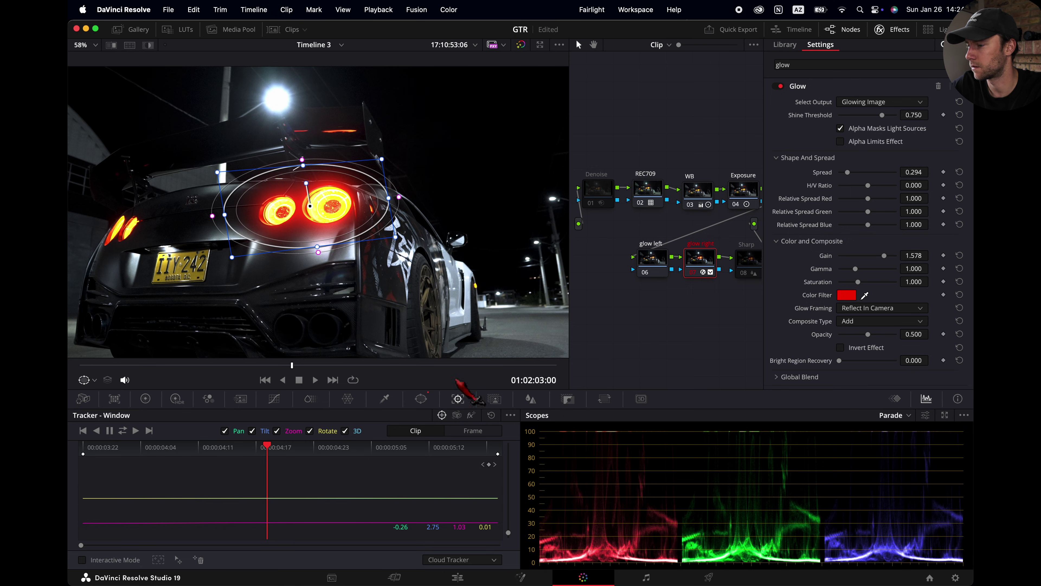
pyautogui.click(890, 30)
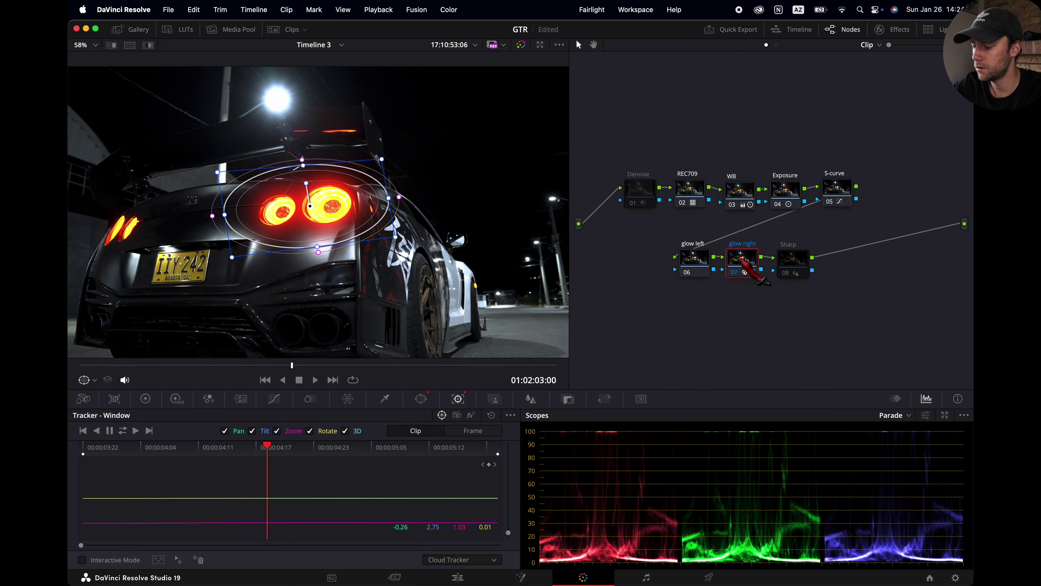
# Paste the glow grade onto node 06, fit its circle window over the left taillight, and track it.
pyautogui.click(693, 258)
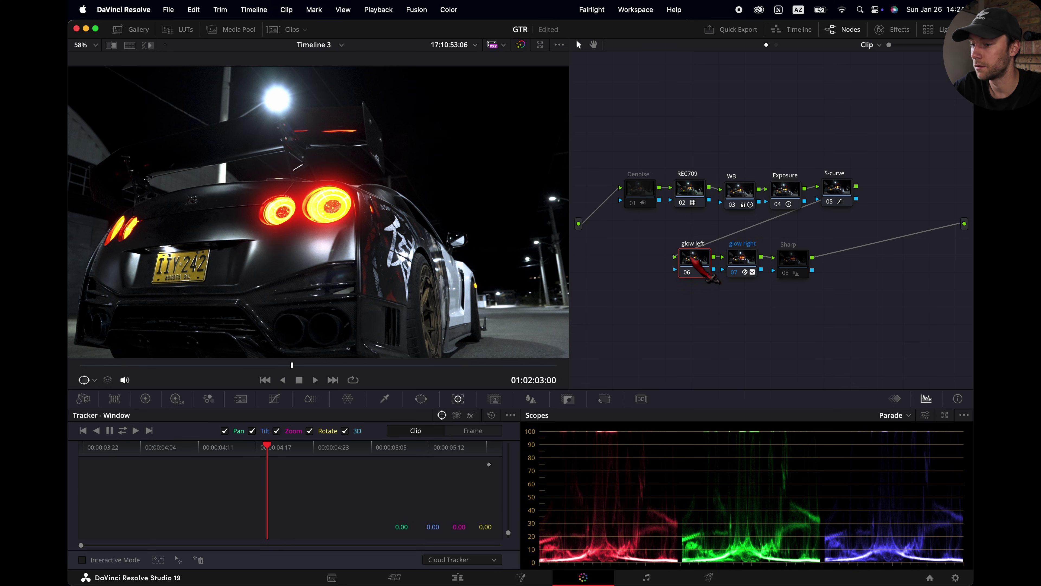
pyautogui.press('super+v')
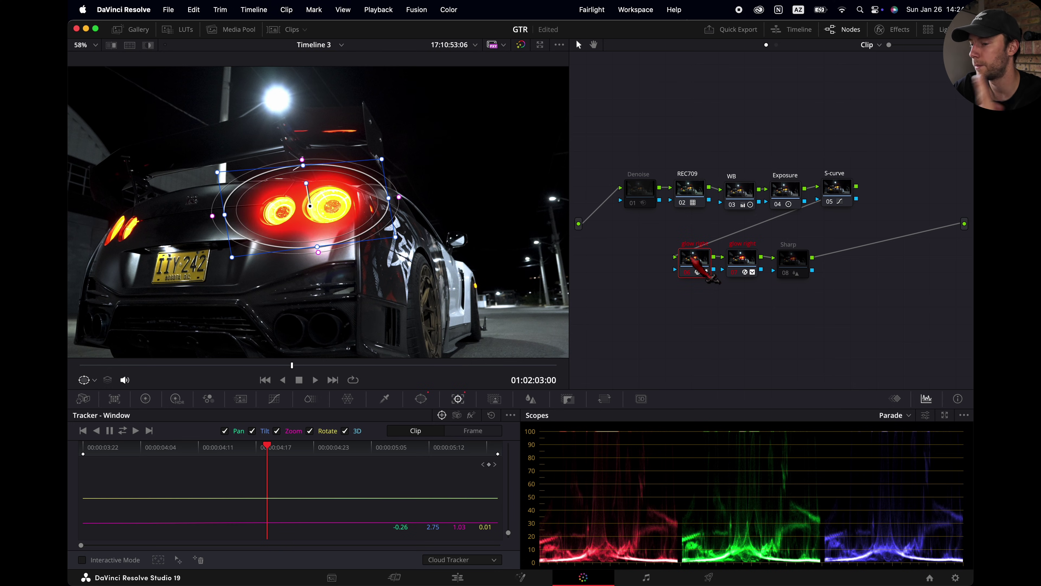
pyautogui.click(423, 399)
pyautogui.moveTo(315, 213); pyautogui.dragTo(162, 230)
pyautogui.scroll(2, 162, 229)
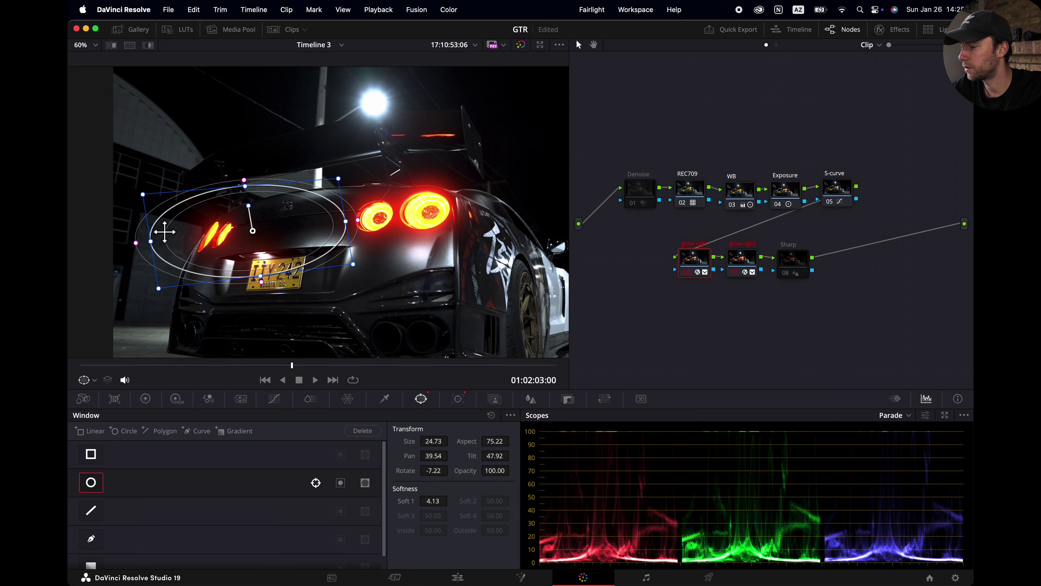
pyautogui.scroll(-2, 165, 232)
pyautogui.moveTo(256, 240); pyautogui.dragTo(228, 240)
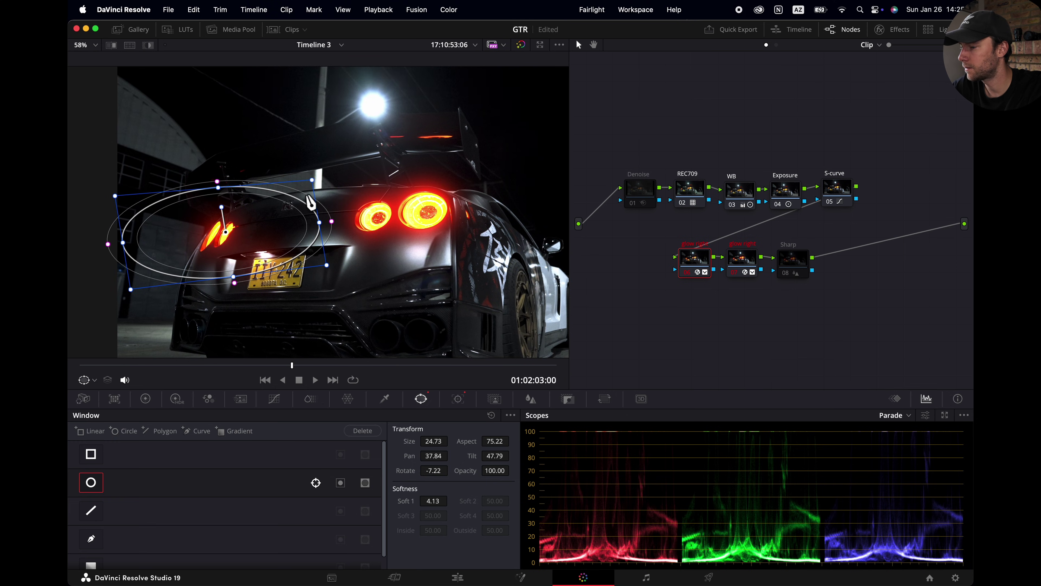
pyautogui.moveTo(314, 183); pyautogui.dragTo(288, 199)
pyautogui.click(458, 398)
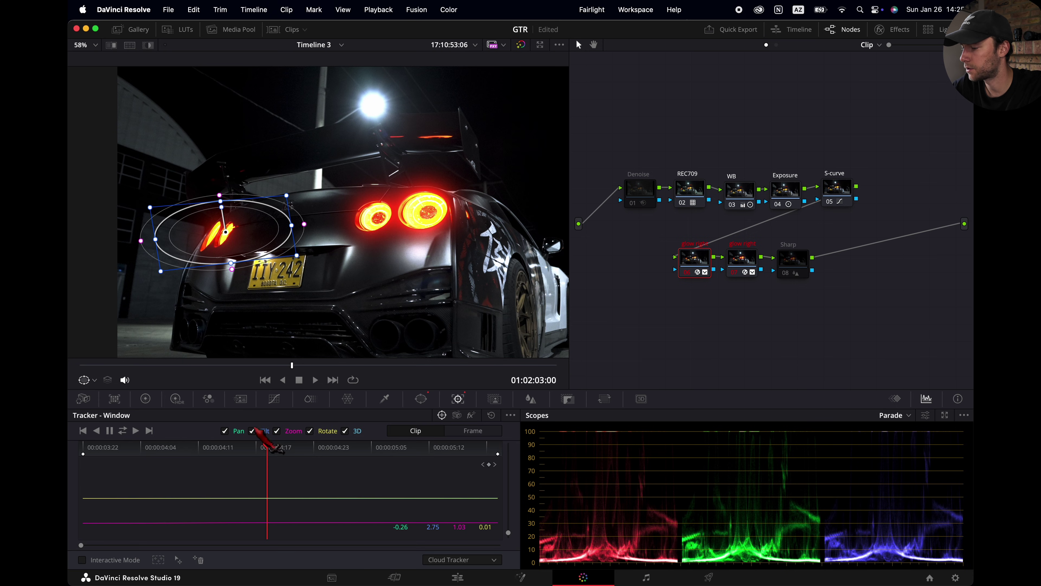
pyautogui.click(122, 430)
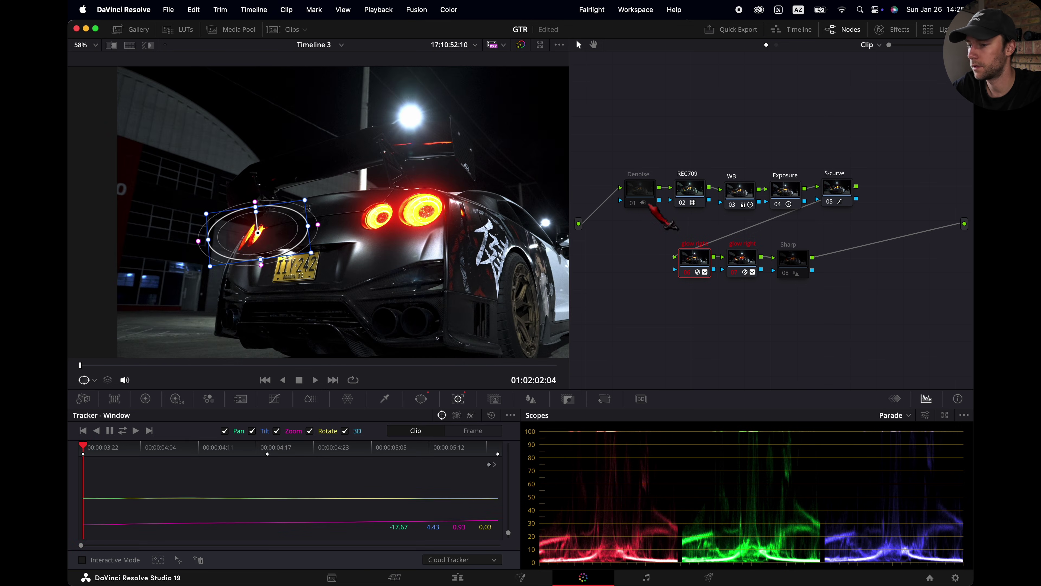
# Toggle the glow on nodes 06 and 07 to compare, leaving both disabled.
pyautogui.click(797, 254)
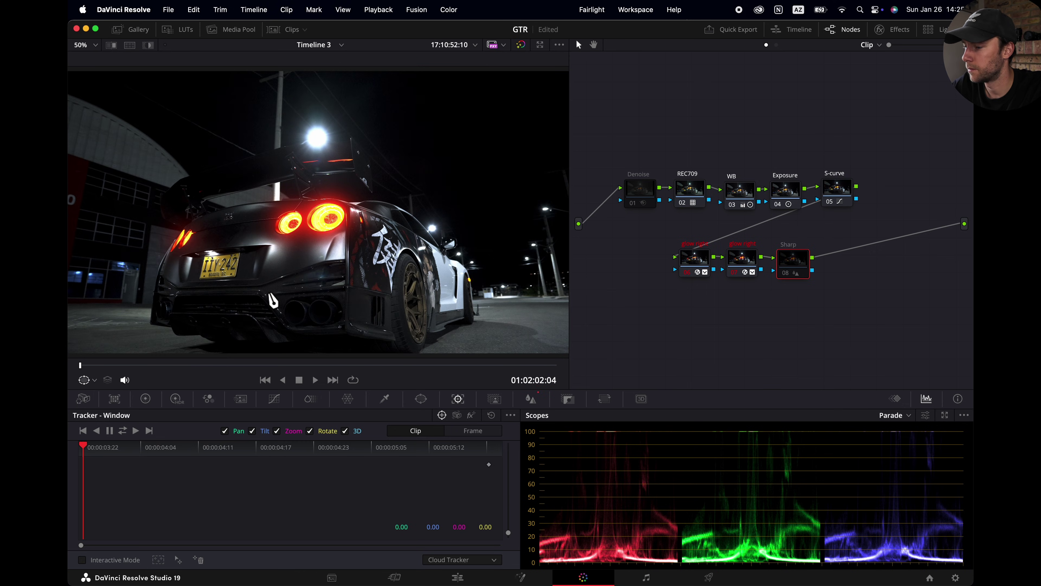
pyautogui.click(686, 271)
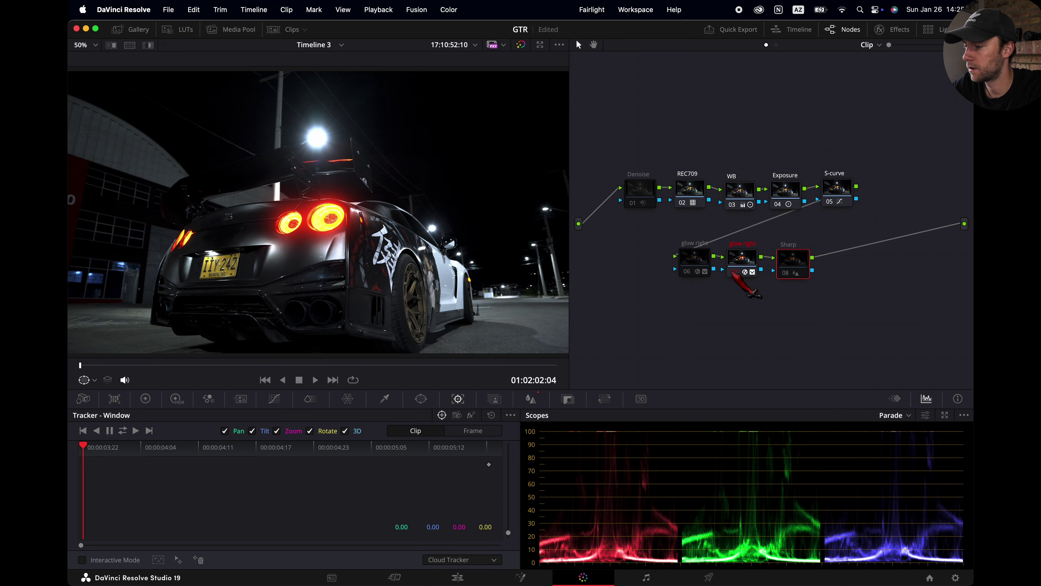
pyautogui.click(734, 272)
pyautogui.click(734, 272)
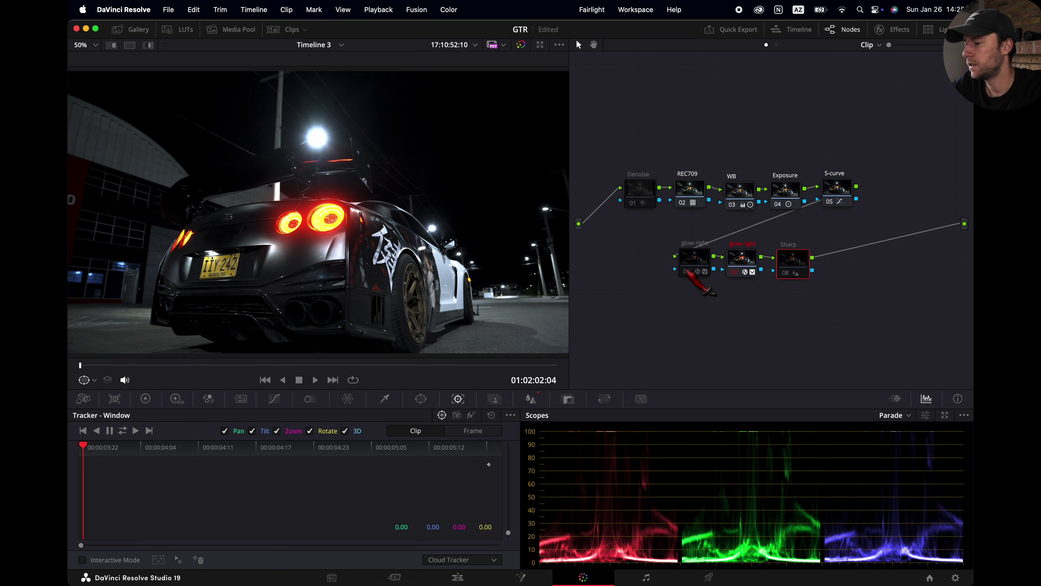
pyautogui.click(687, 272)
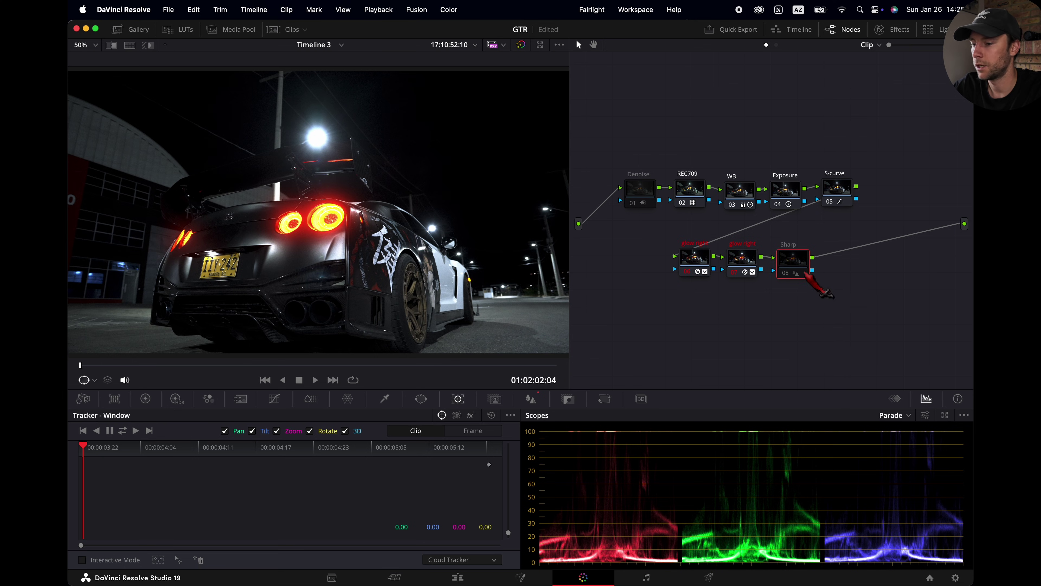
# Reset the Sharp node and lower its Blur Radius to 0.47 on all channels.
pyautogui.rightClick(790, 256)
pyautogui.click(815, 264)
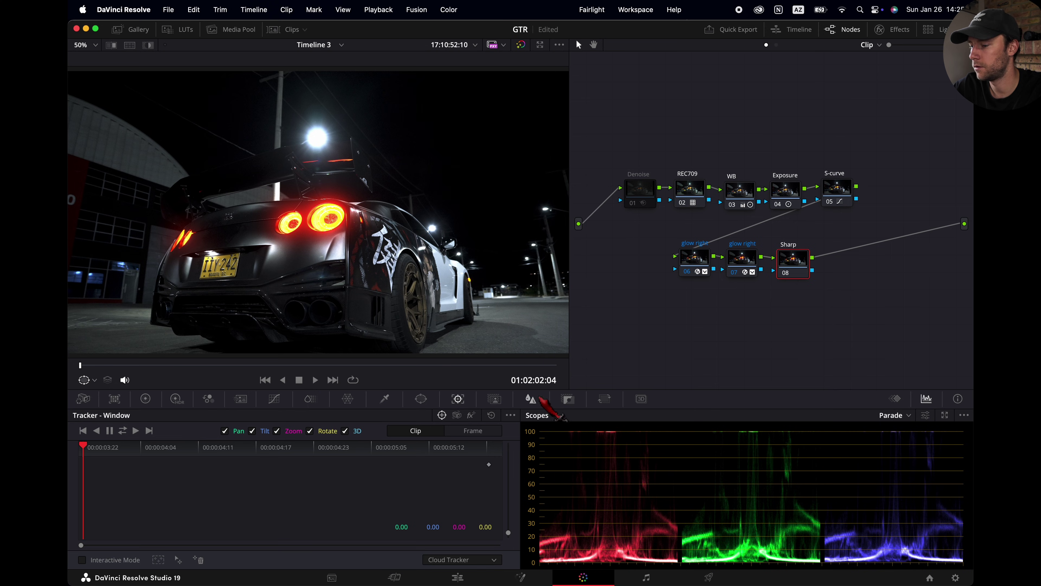
pyautogui.click(529, 399)
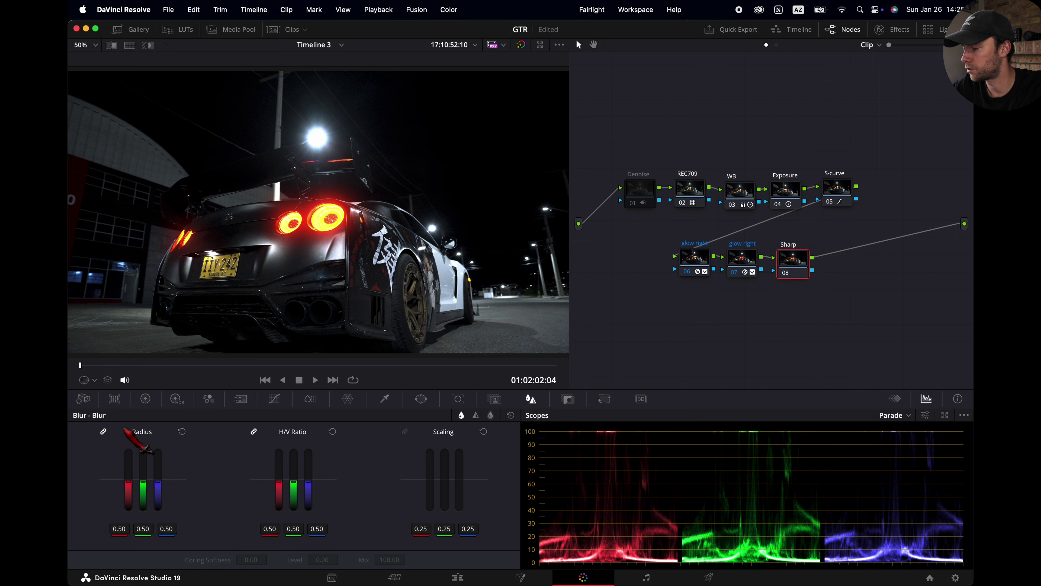
pyautogui.moveTo(142, 481); pyautogui.dragTo(143, 483)
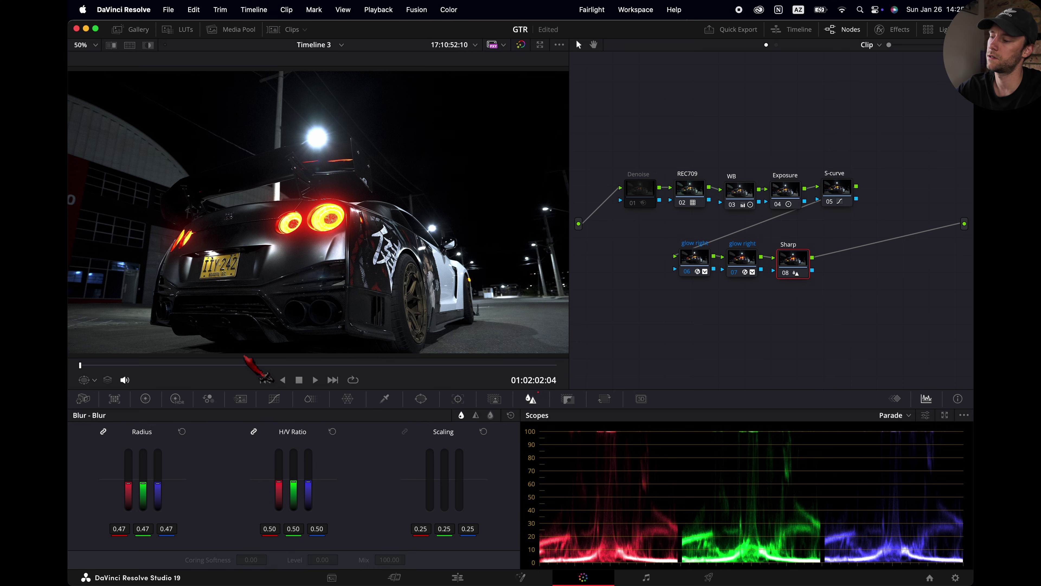
pyautogui.scroll(8, 249, 341)
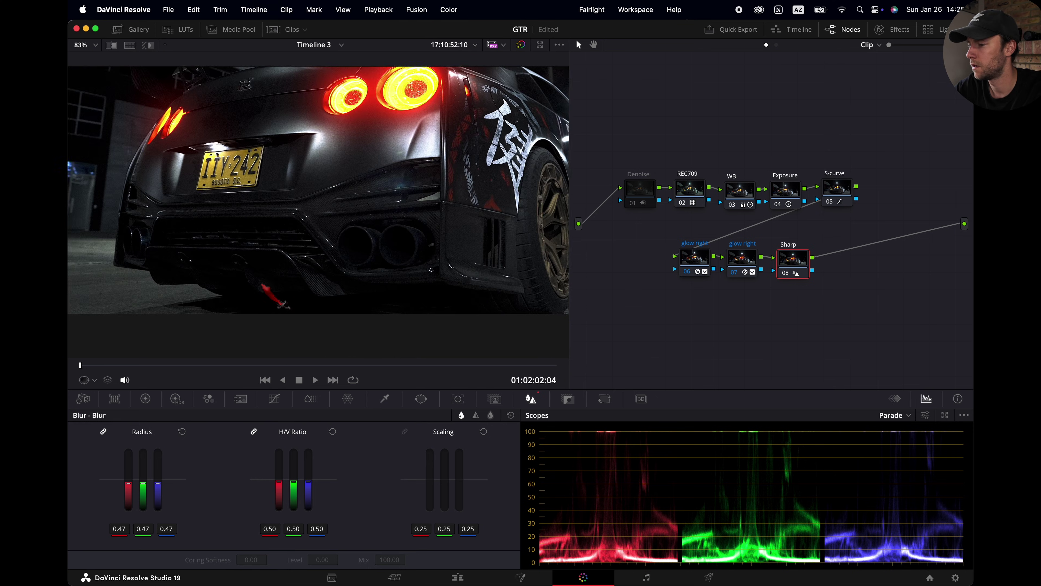
pyautogui.scroll(-3, 278, 297)
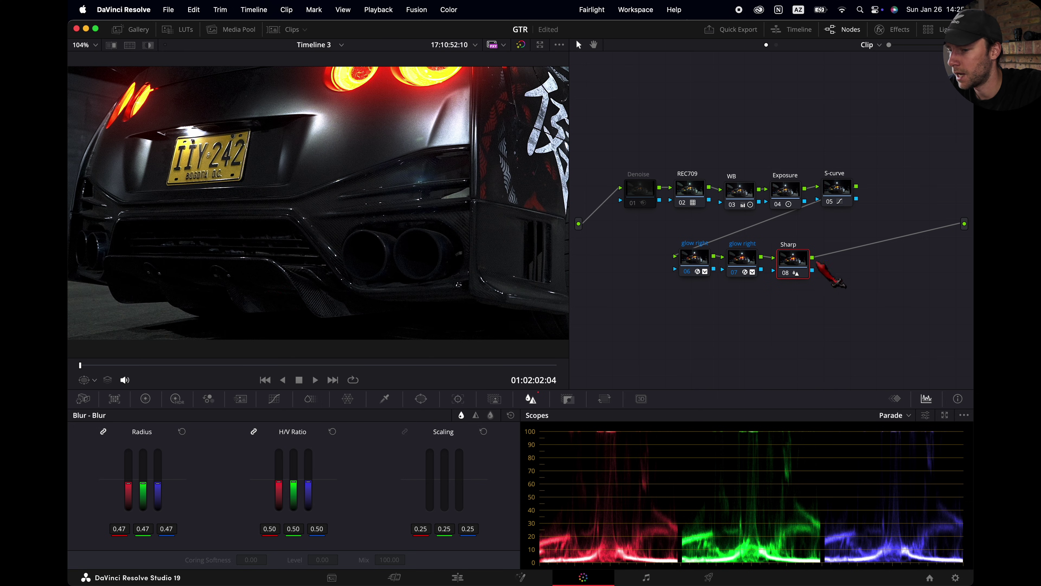
# Toggle the Sharp node off and back on to compare the sharpening.
pyautogui.click(785, 273)
pyautogui.click(785, 273)
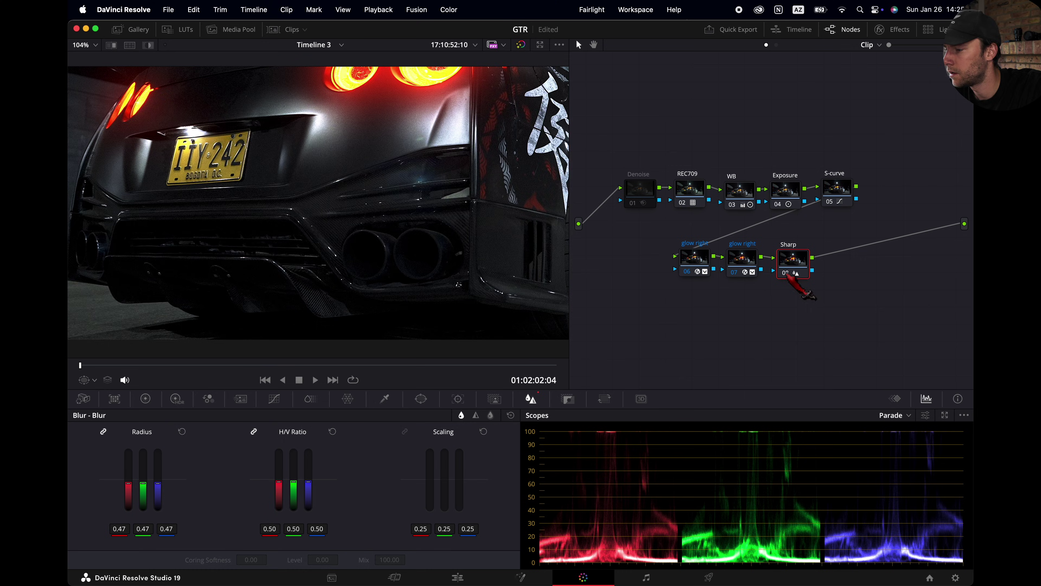
pyautogui.scroll(5, 349, 300)
pyautogui.scroll(-2, 394, 247)
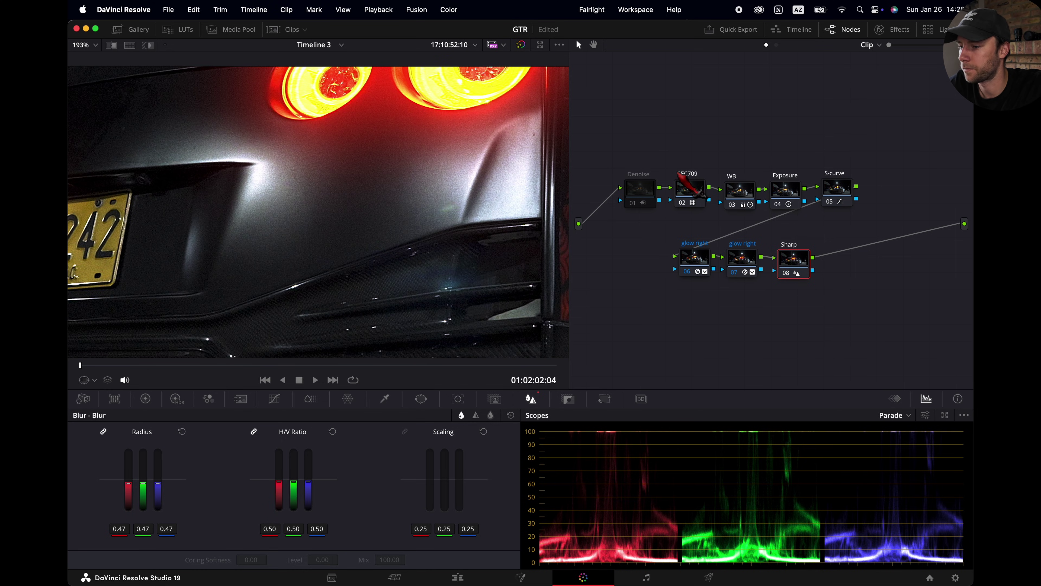
# Enable the Denoise node (node 01).
pyautogui.click(637, 191)
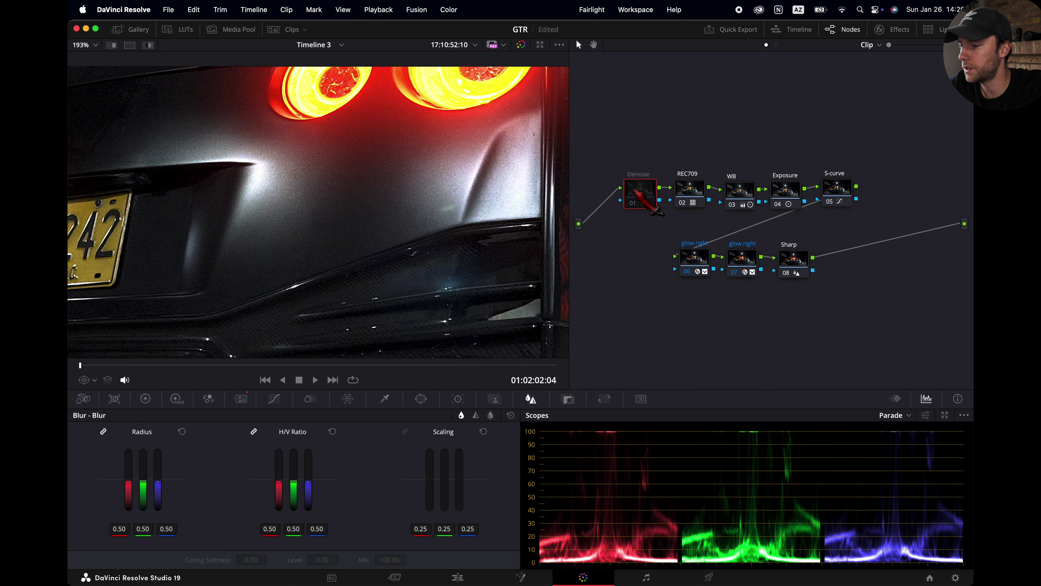
pyautogui.rightClick(636, 196)
pyautogui.click(639, 201)
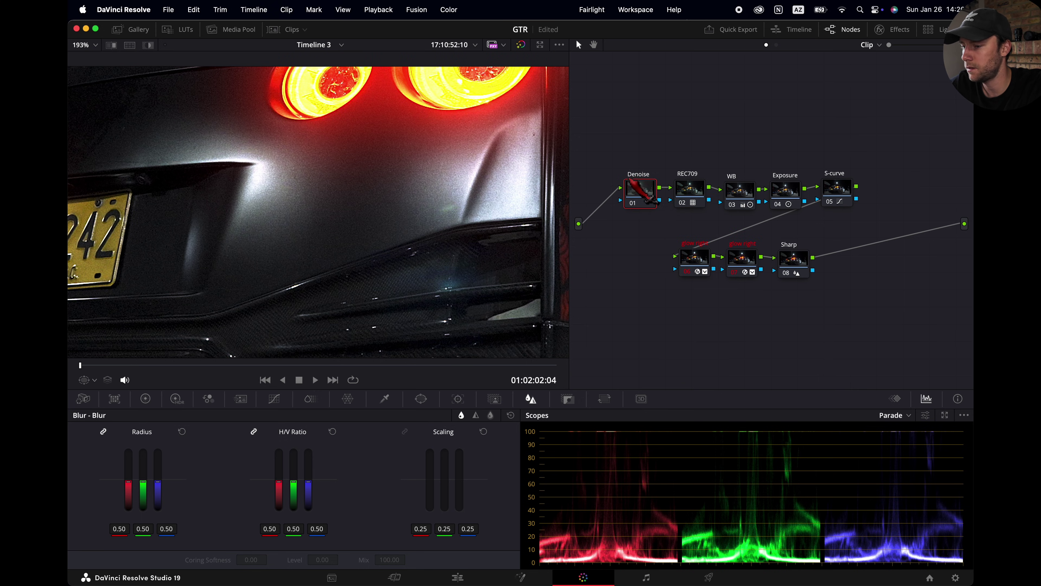
# Set Temporal NR to 2 frames, Better motion estimation, and Medium motion range.
pyautogui.click(242, 402)
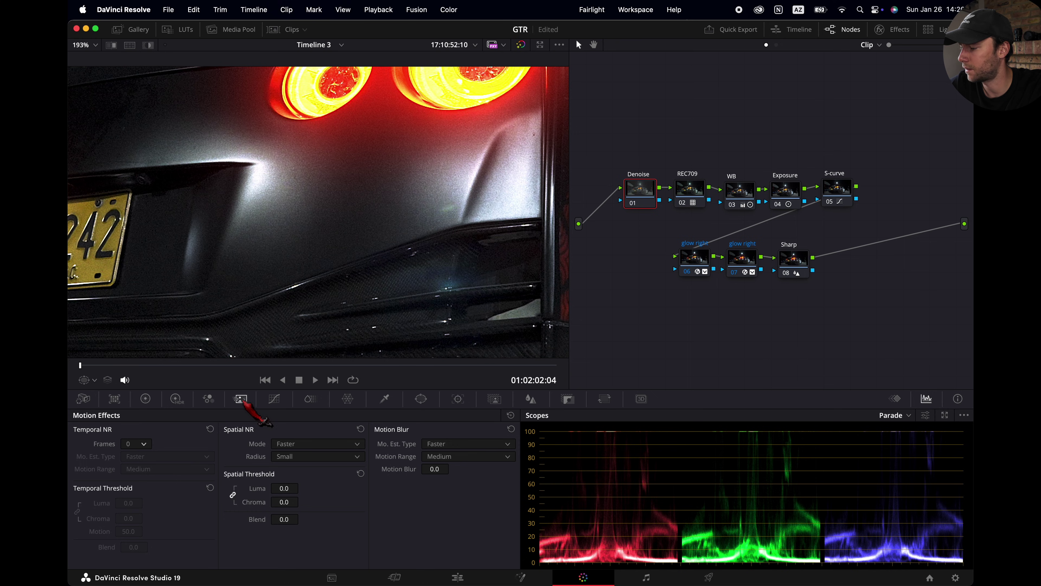
pyautogui.click(144, 445)
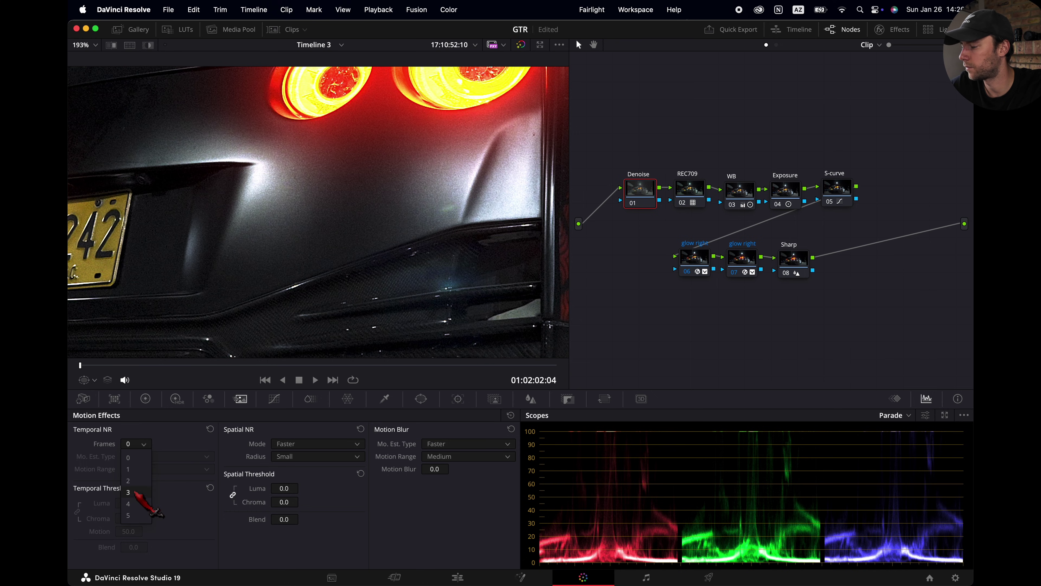
pyautogui.click(128, 481)
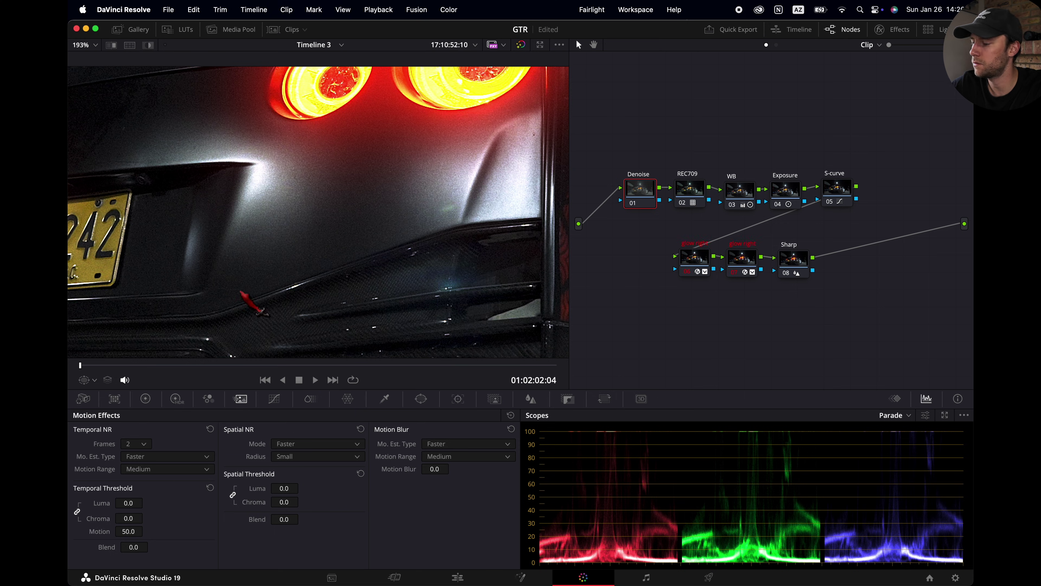
pyautogui.hotkey('shift', 'z')
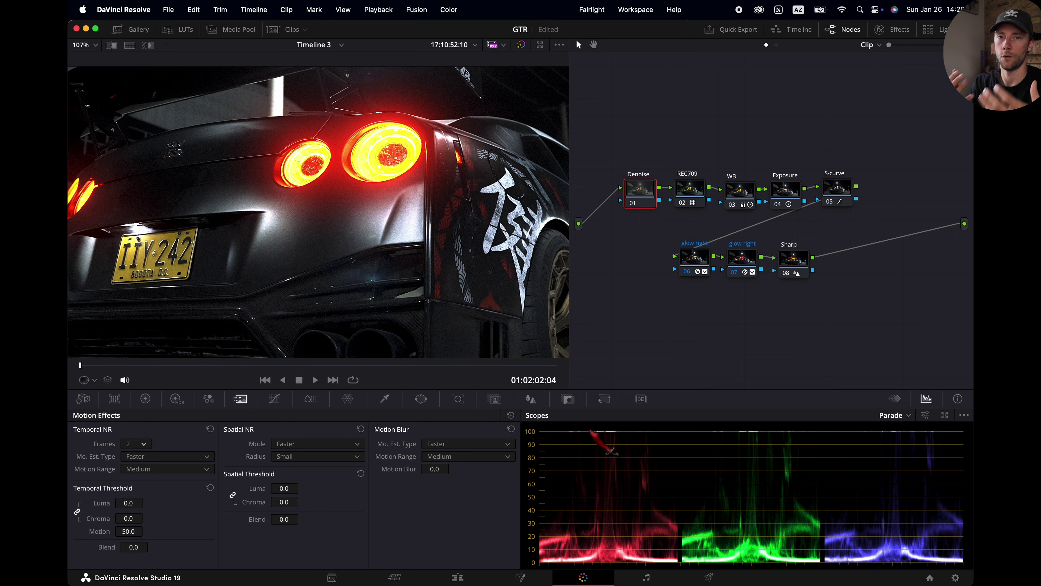
pyautogui.click(154, 456)
pyautogui.click(151, 481)
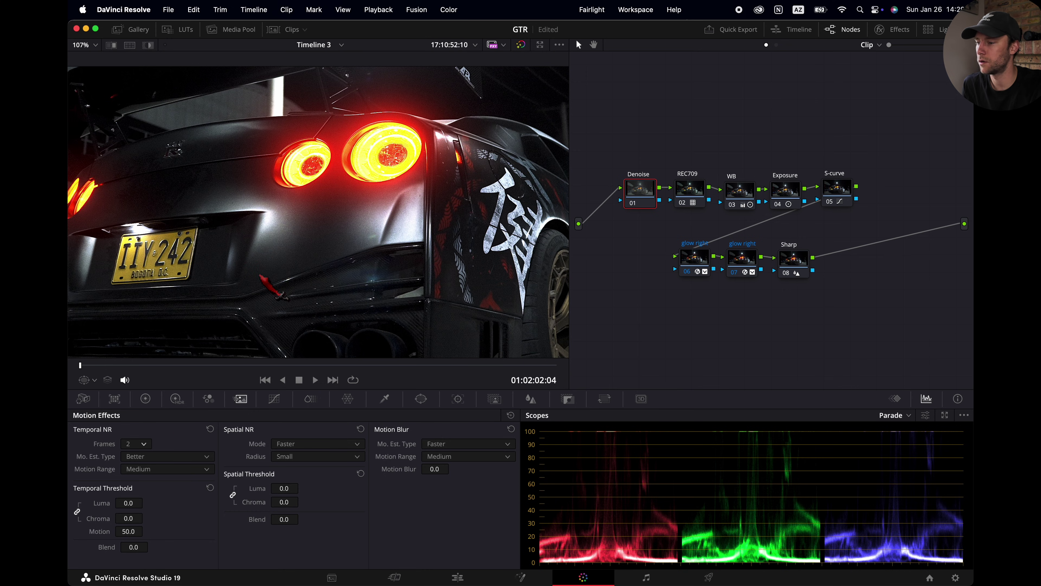
pyautogui.hotkey('shift', 'z')
pyautogui.click(208, 467)
pyautogui.click(146, 495)
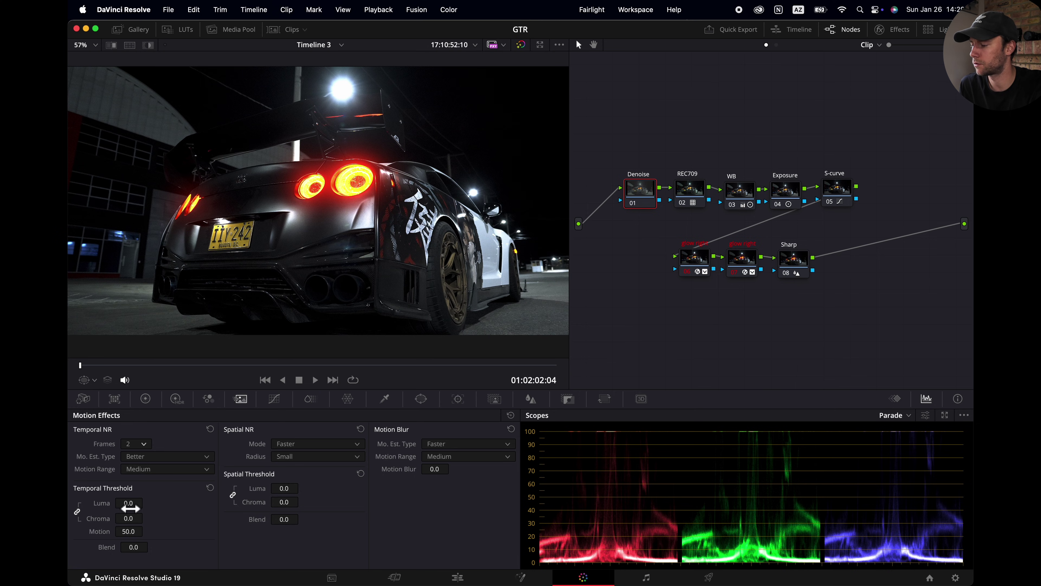
# Raise the temporal threshold and toggle the Denoise node while zoomed in to compare grain.
pyautogui.moveTo(146, 502); pyautogui.dragTo(146, 502)
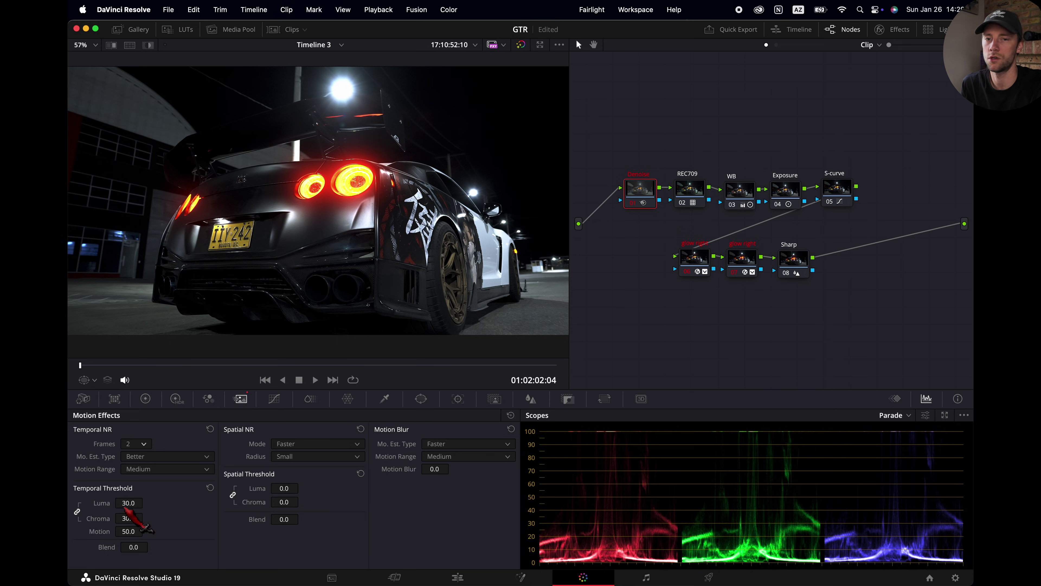
pyautogui.scroll(5, 322, 210)
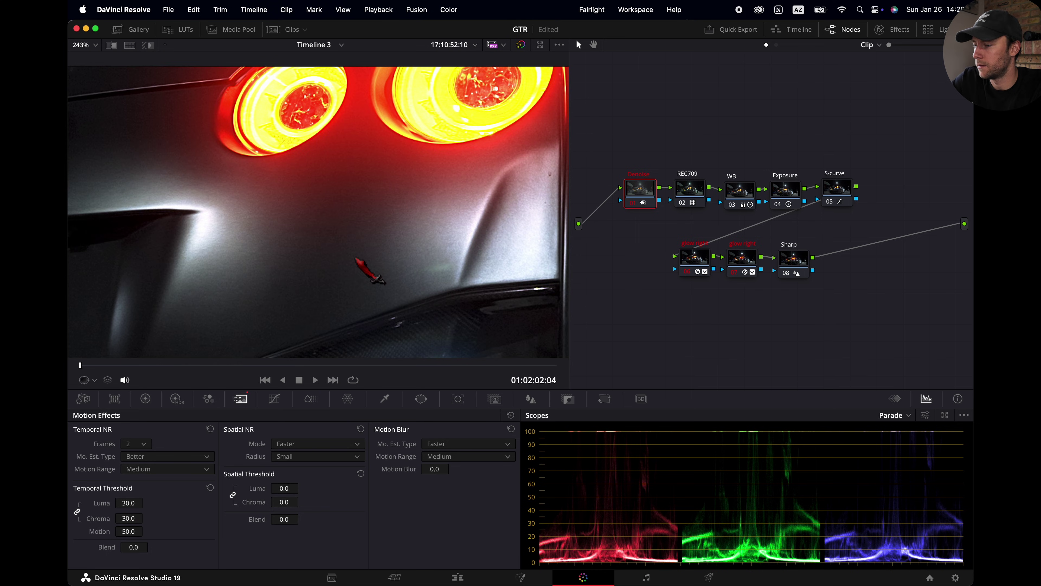
pyautogui.click(632, 203)
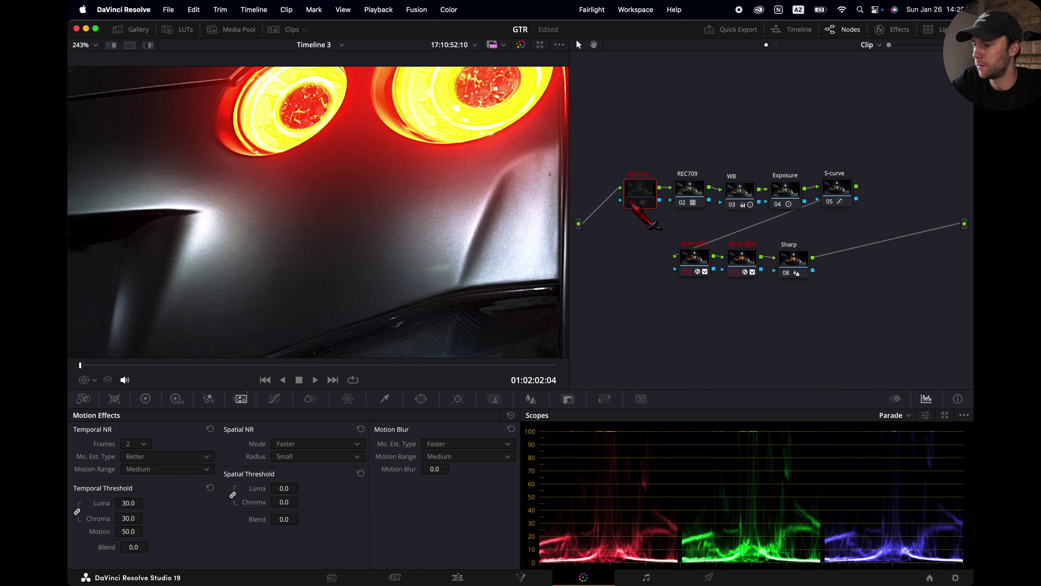
pyautogui.scroll(4, 478, 289)
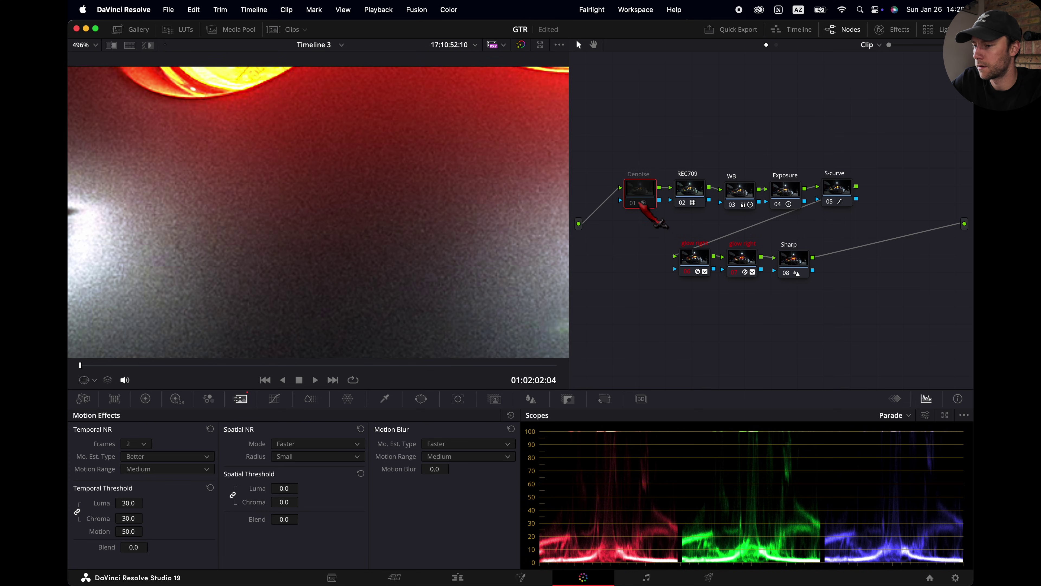
pyautogui.click(635, 204)
pyautogui.click(633, 204)
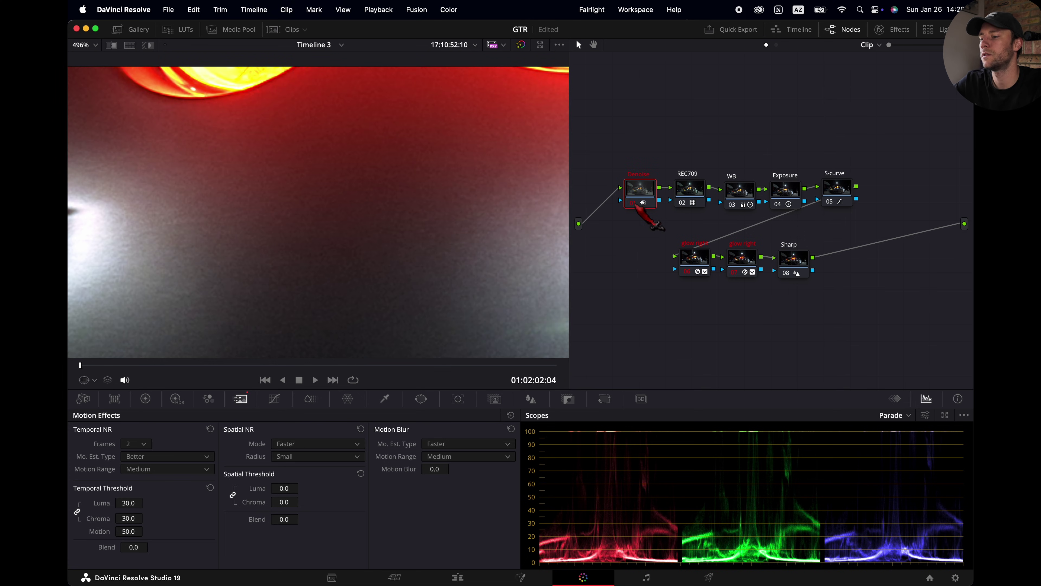
pyautogui.scroll(-10, 430, 252)
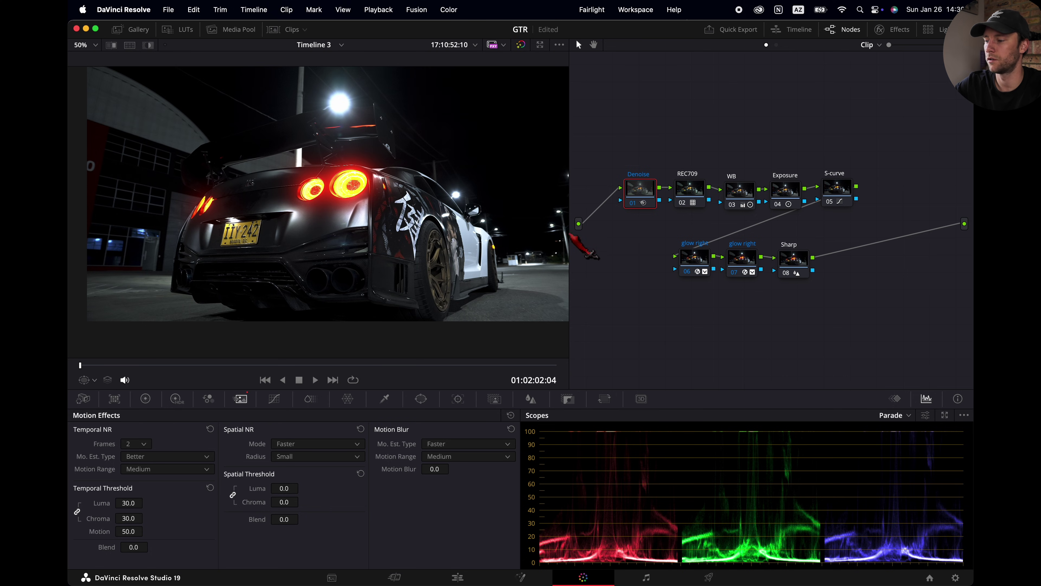
# Set Playback render cache to Smart, then toggle the Denoise node off and back on.
pyautogui.click(514, 365)
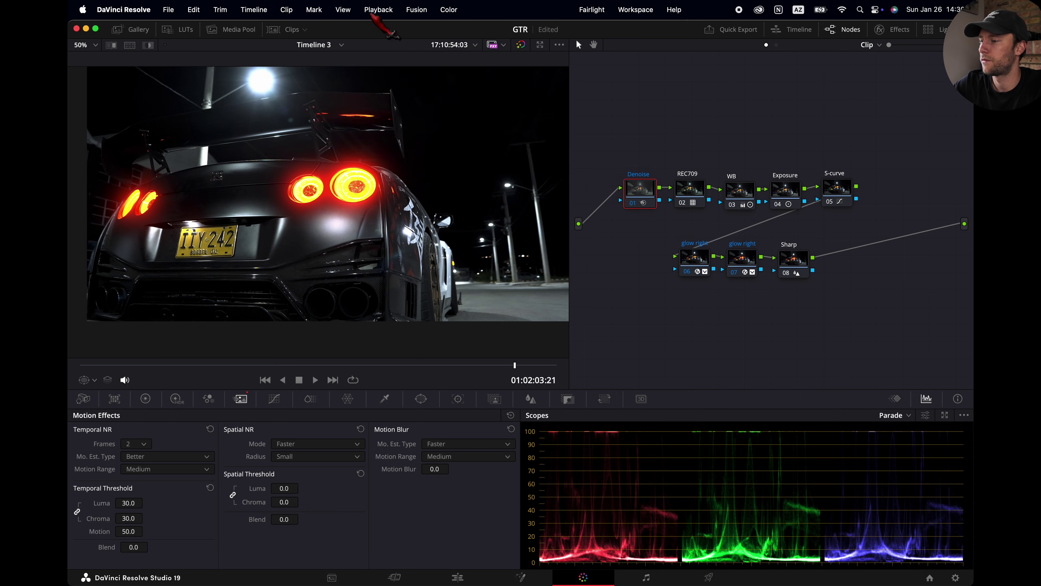
pyautogui.click(378, 9)
pyautogui.moveTo(414, 76)
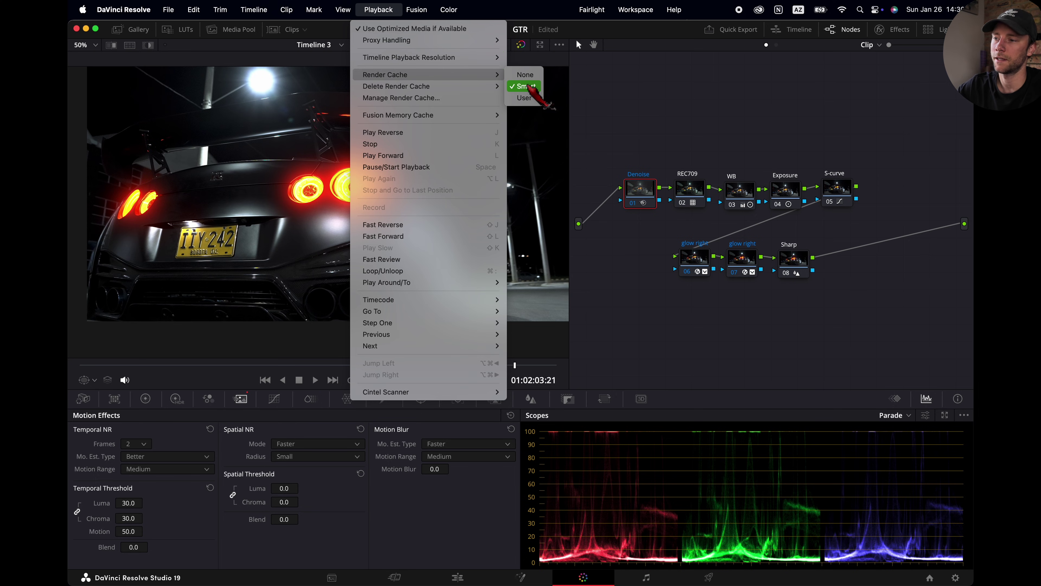
pyautogui.click(656, 138)
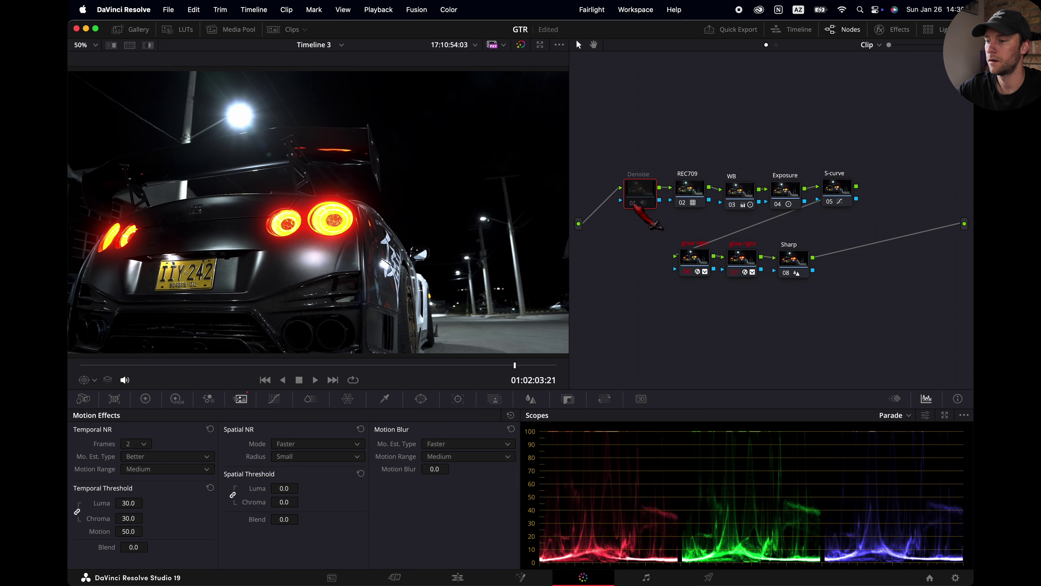
pyautogui.click(633, 202)
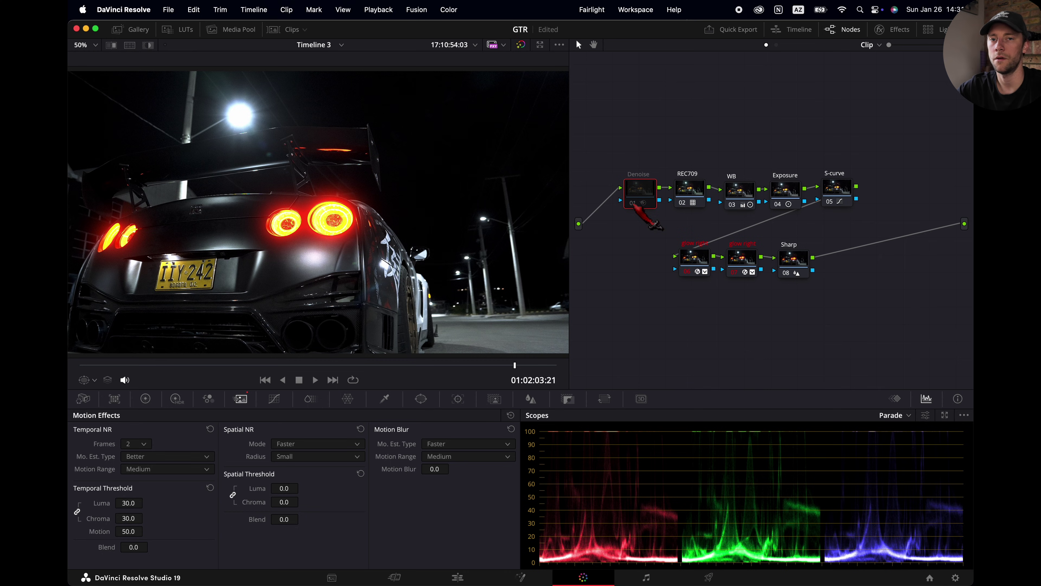
pyautogui.click(634, 203)
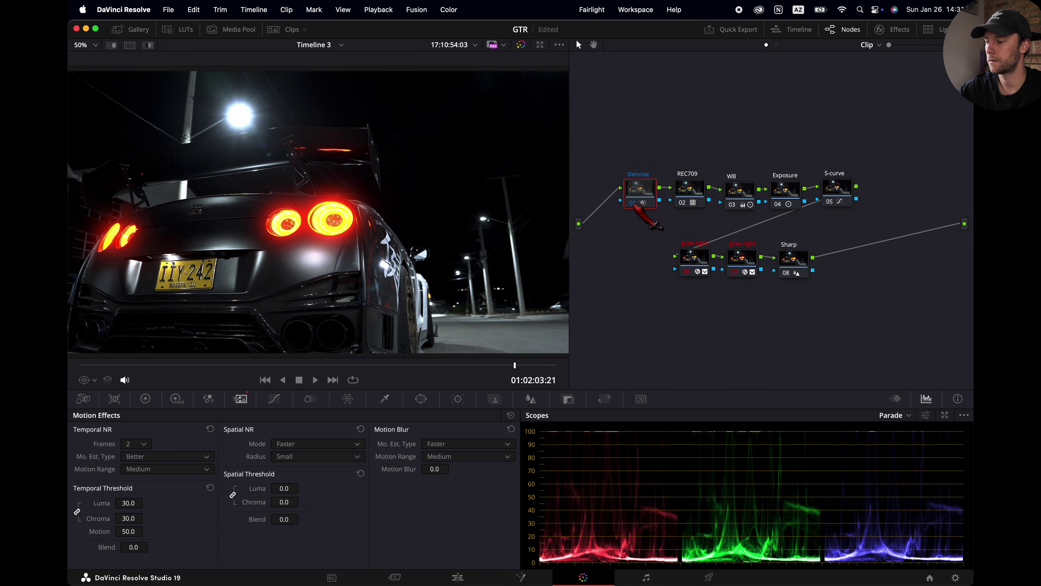
# Widen the viewer, bypass and restore the whole grade, then disable glow nodes 06 and 07.
pyautogui.moveTo(570, 313); pyautogui.dragTo(644, 316)
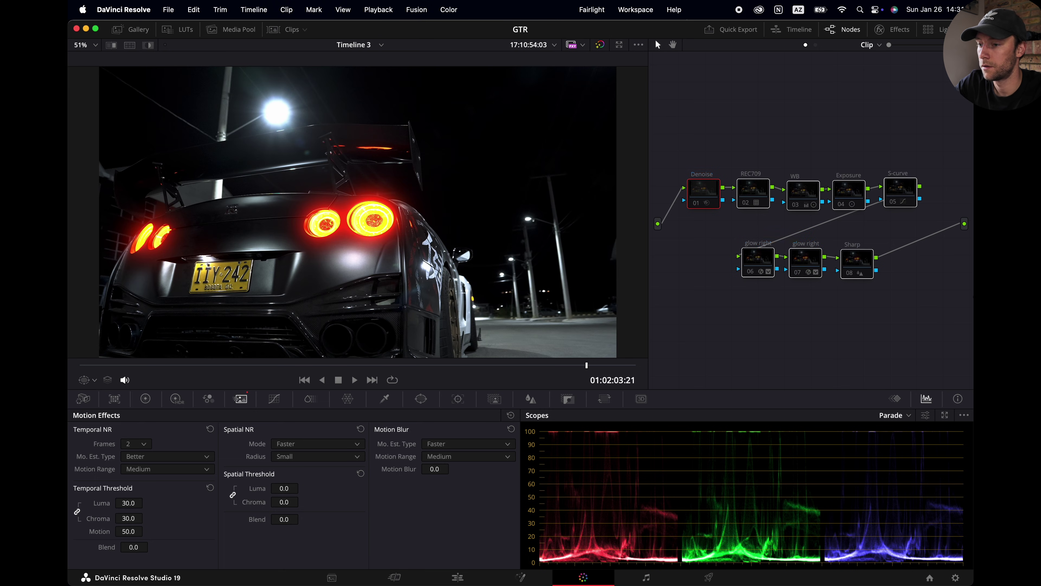
pyautogui.hotkey('shift', 'd')
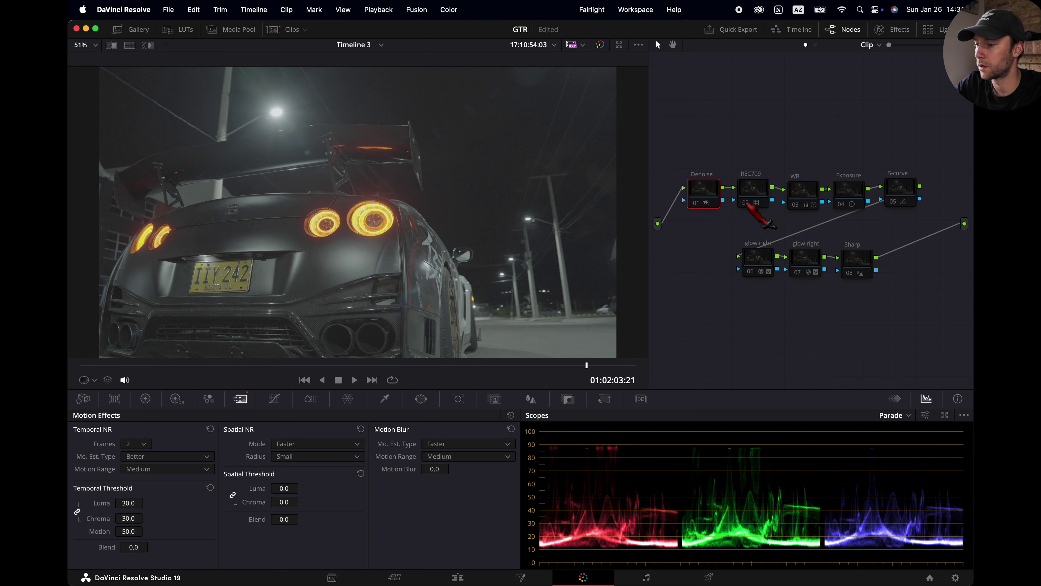
pyautogui.hotkey('shift', 'd')
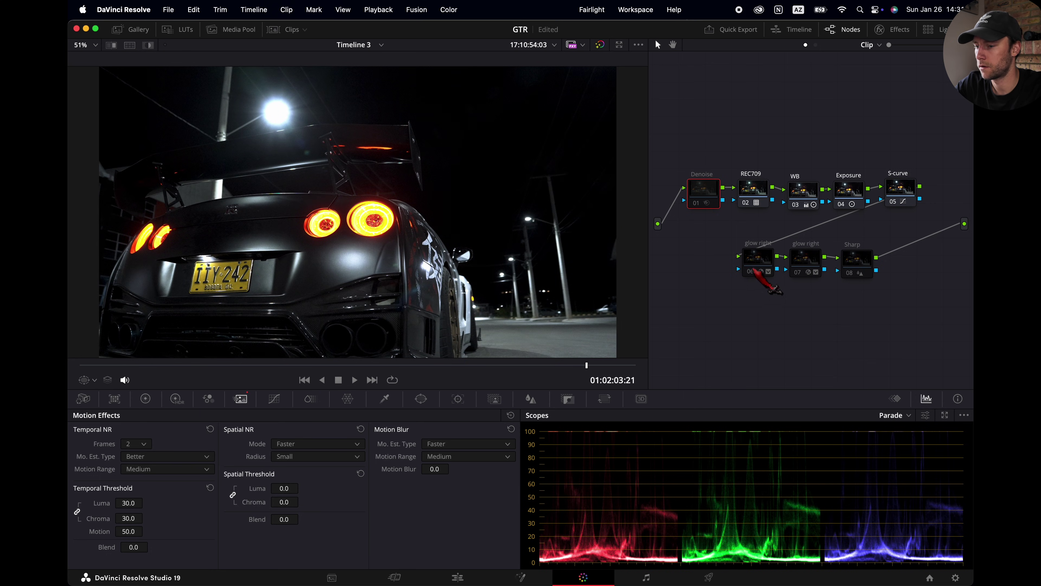
pyautogui.click(750, 271)
pyautogui.click(799, 272)
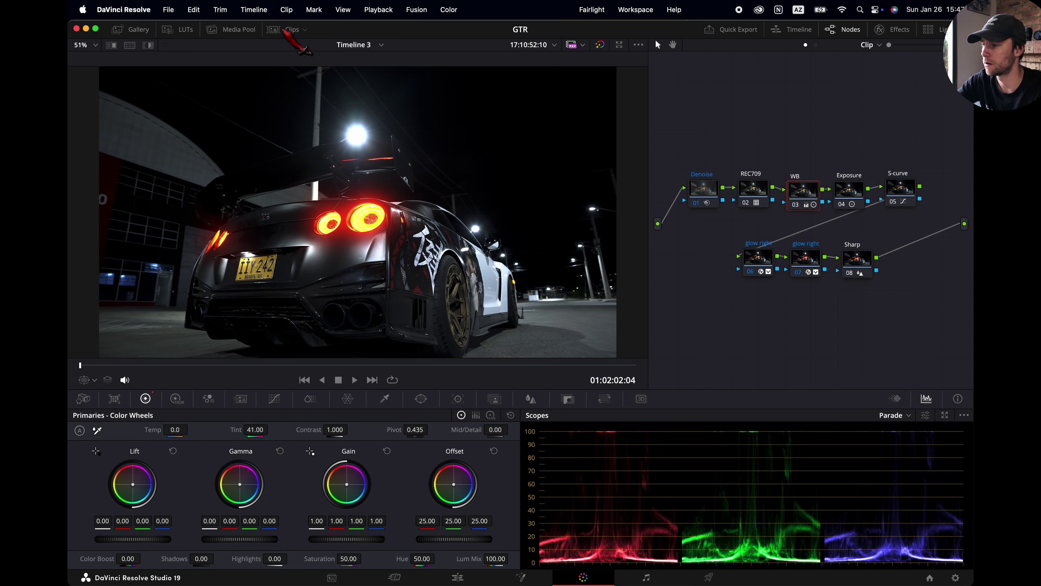
# Show a Selected Clips split screen of the graded night shot beside clip 36.
pyautogui.click(293, 30)
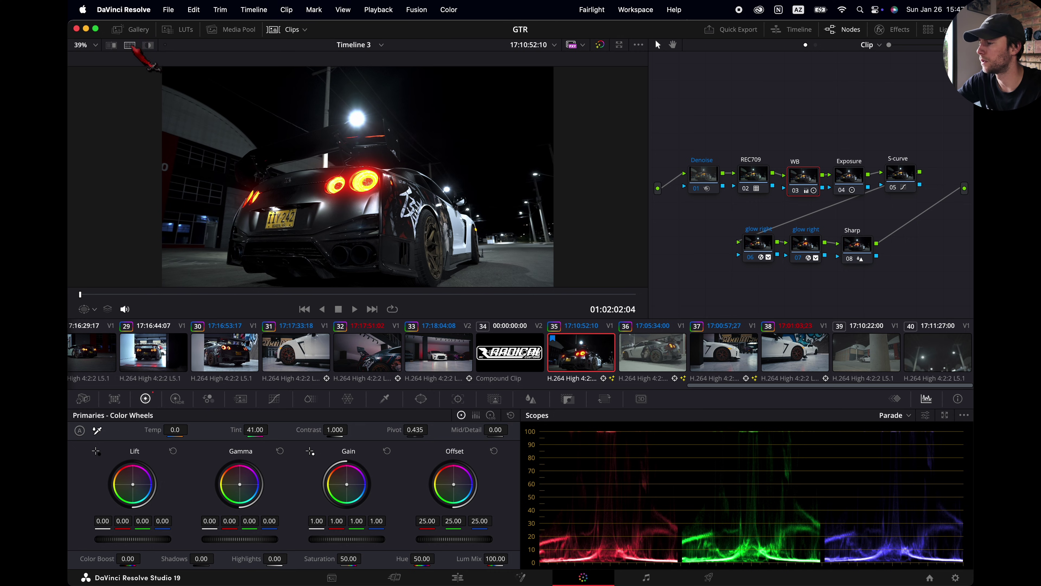
pyautogui.click(123, 58)
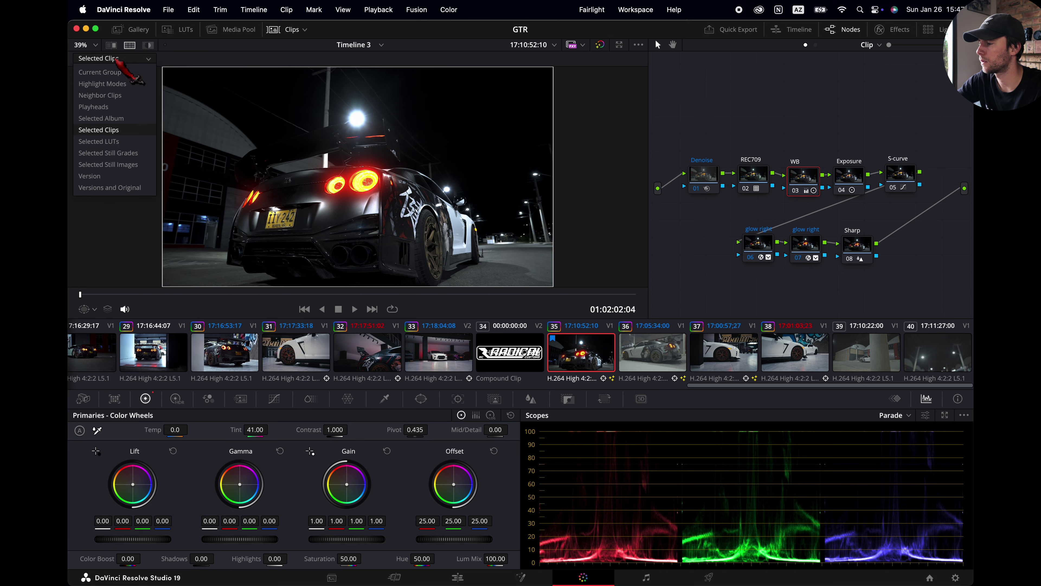
pyautogui.click(110, 130)
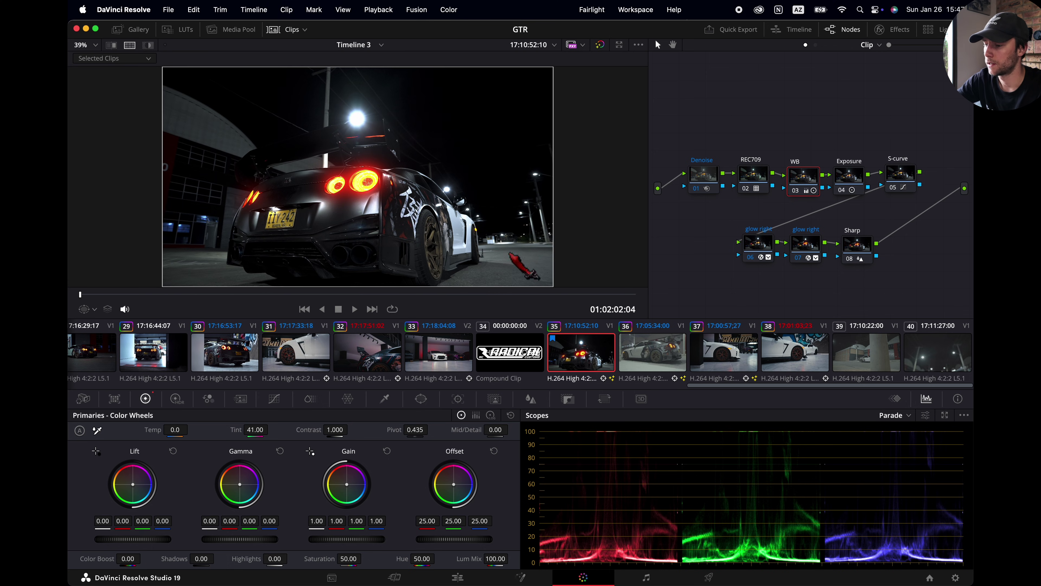
pyautogui.keyDown('super'); pyautogui.click(653, 361); pyautogui.keyUp('super')
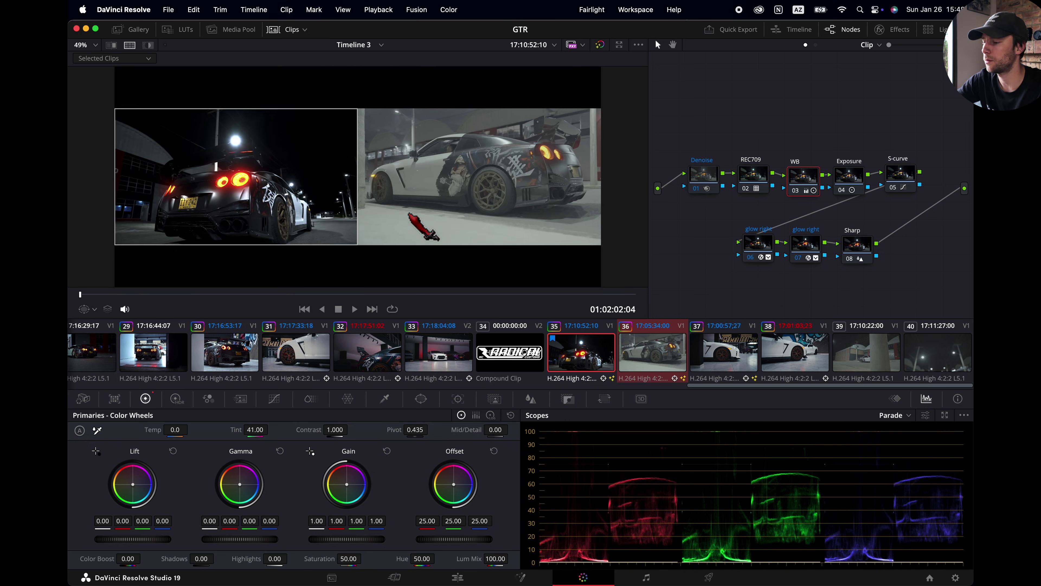
pyautogui.scroll(-2, 410, 214)
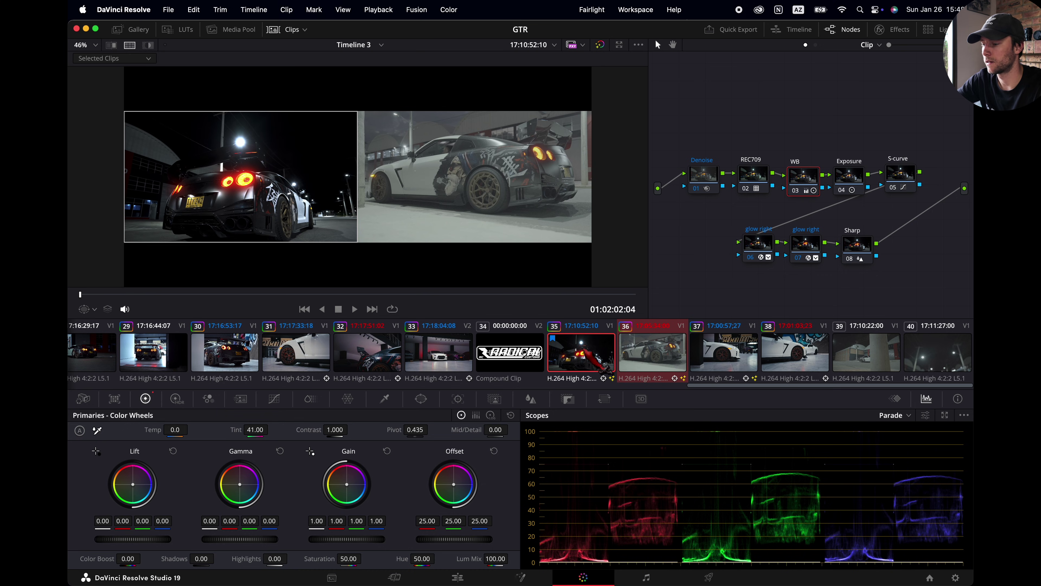
# Apply the night shot's grade to clip 36 and select clip 36 for grading.
pyautogui.rightClick(593, 354)
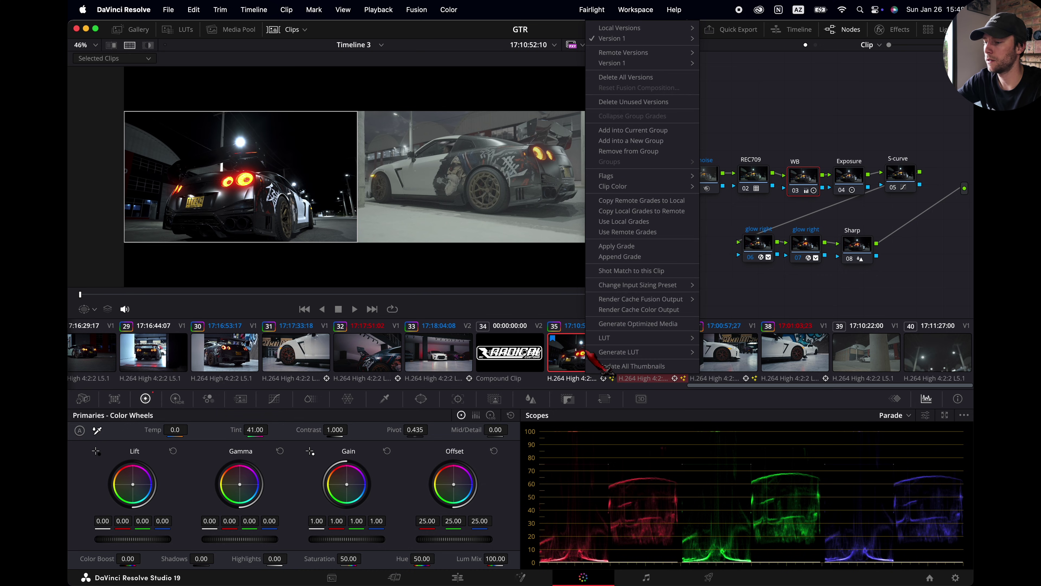
pyautogui.click(614, 245)
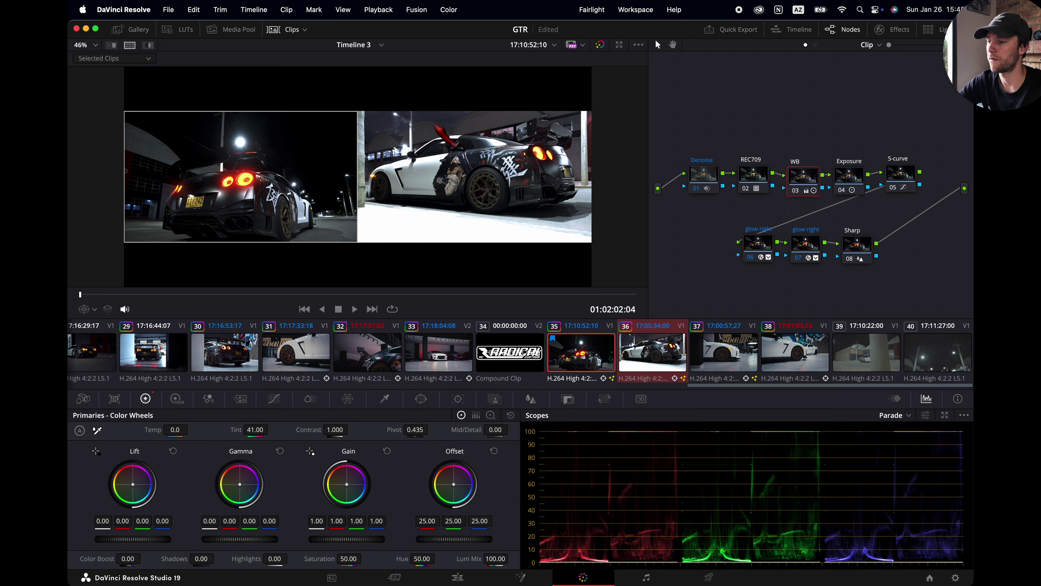
pyautogui.scroll(3, 449, 164)
pyautogui.scroll(-2, 358, 176)
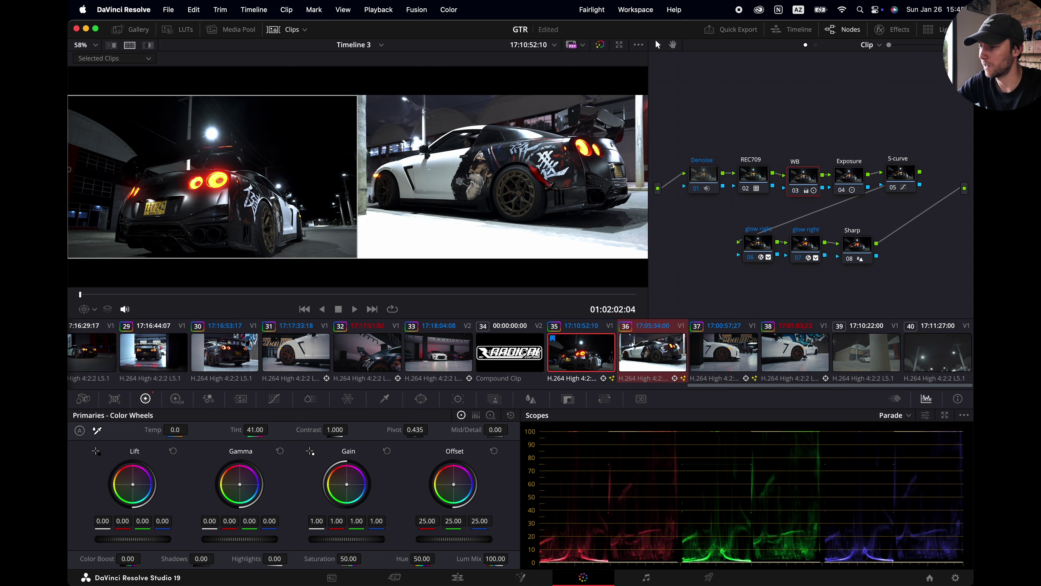
pyautogui.click(535, 170)
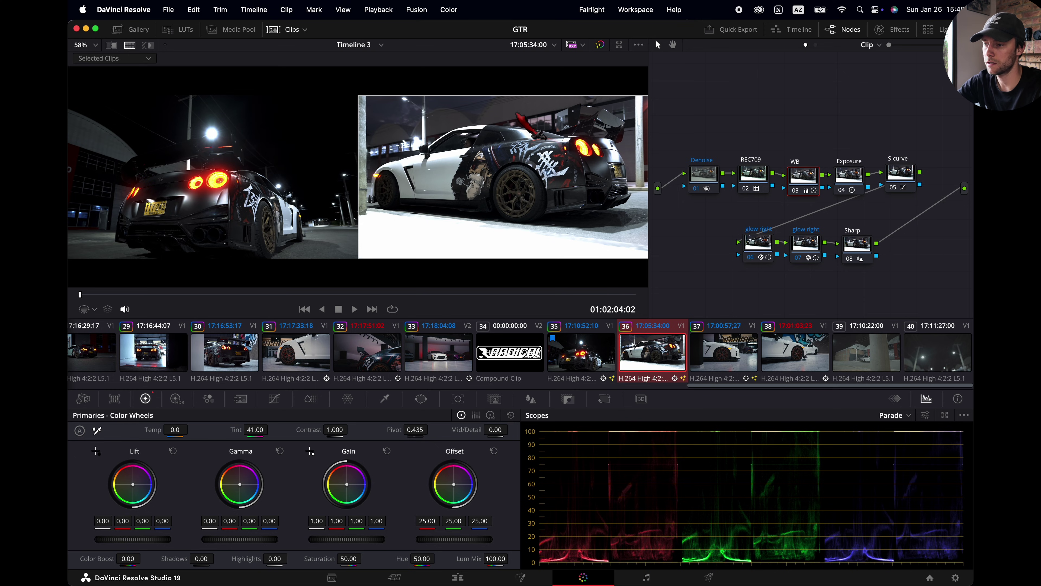
# Reset clip 36's Exposure node, then set Highlights to -66 and Gain to 0.93.
pyautogui.rightClick(846, 172)
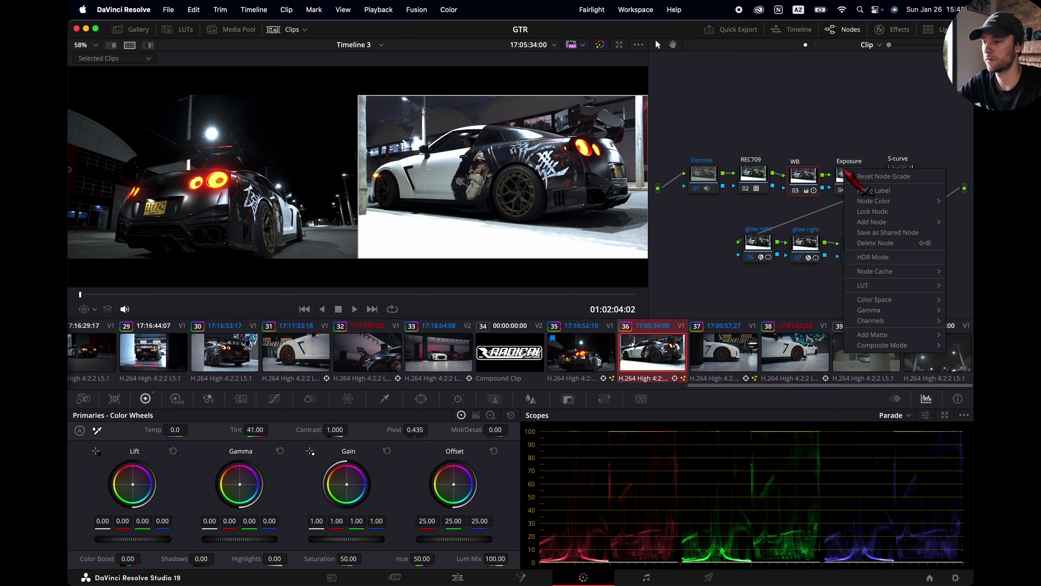
pyautogui.click(864, 175)
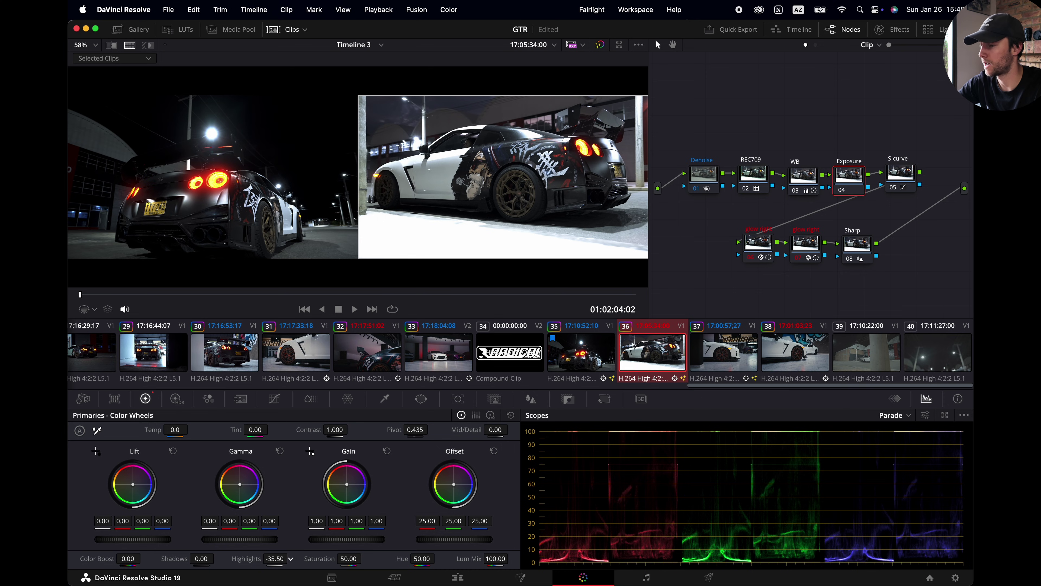
pyautogui.moveTo(246, 559); pyautogui.dragTo(229, 558)
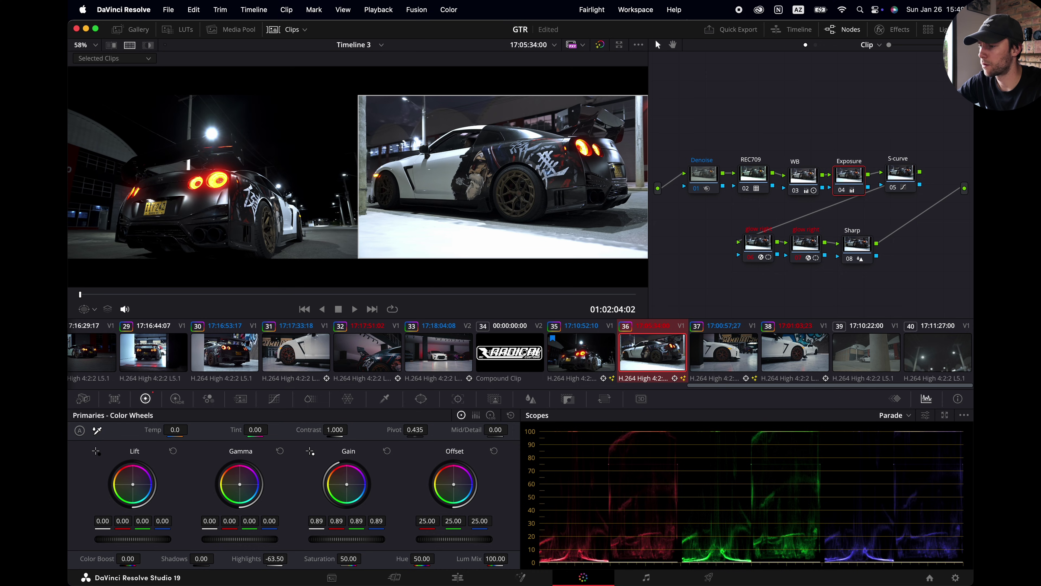
pyautogui.moveTo(347, 538); pyautogui.dragTo(351, 539)
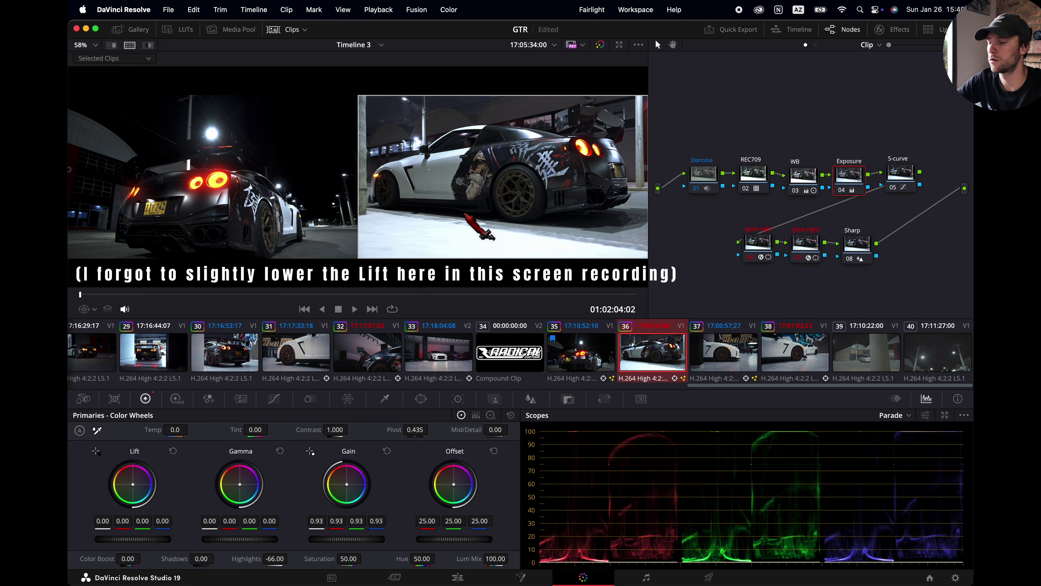
pyautogui.scroll(1, 466, 214)
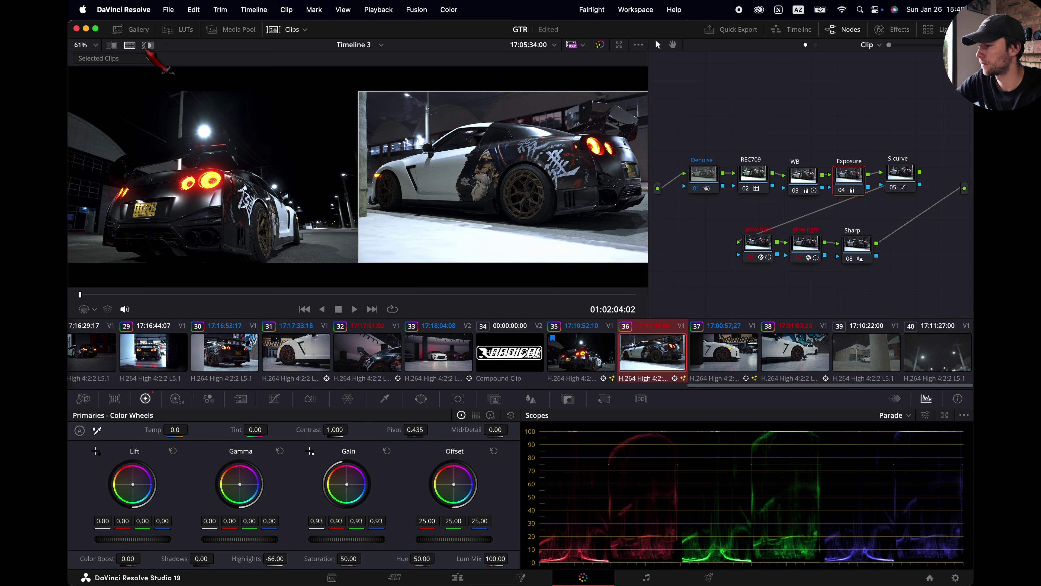
# Turn off split screen, delete glow node 06, and move the remaining glow's circle over the tail lights.
pyautogui.click(148, 45)
pyautogui.click(757, 248)
pyautogui.press('Delete')
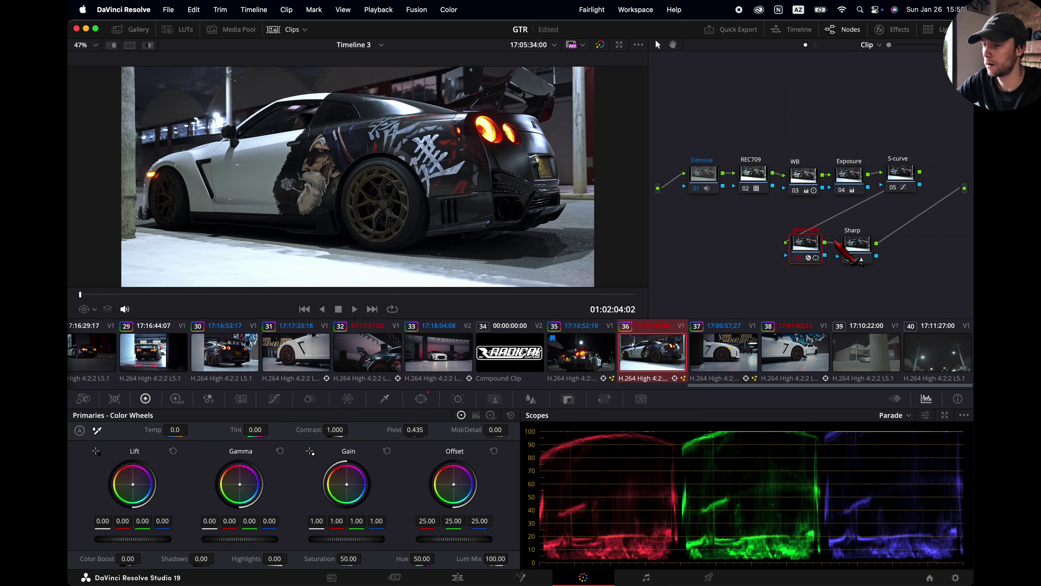
pyautogui.click(421, 398)
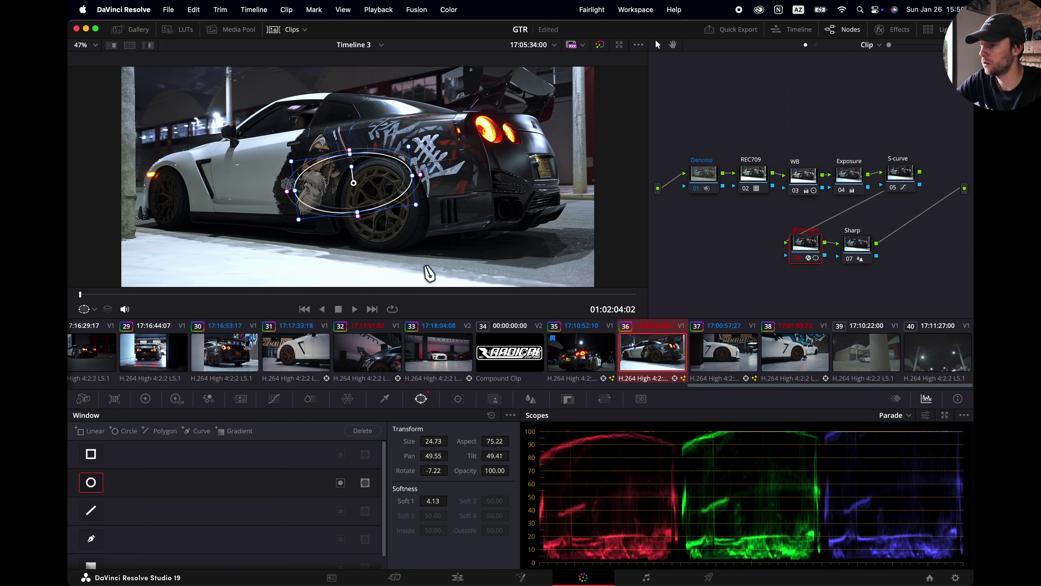
pyautogui.moveTo(367, 188); pyautogui.dragTo(506, 145)
pyautogui.click(458, 399)
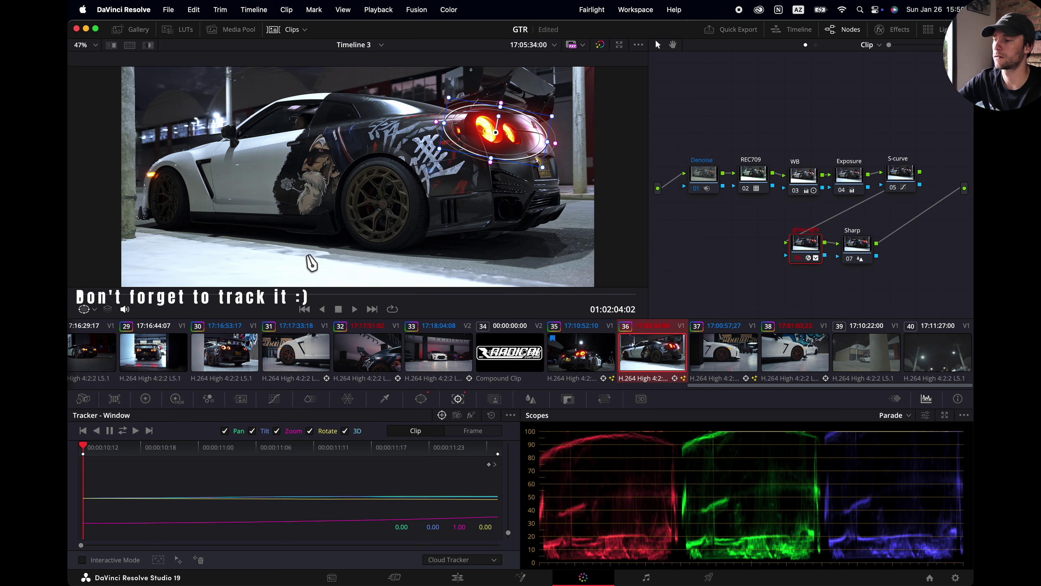